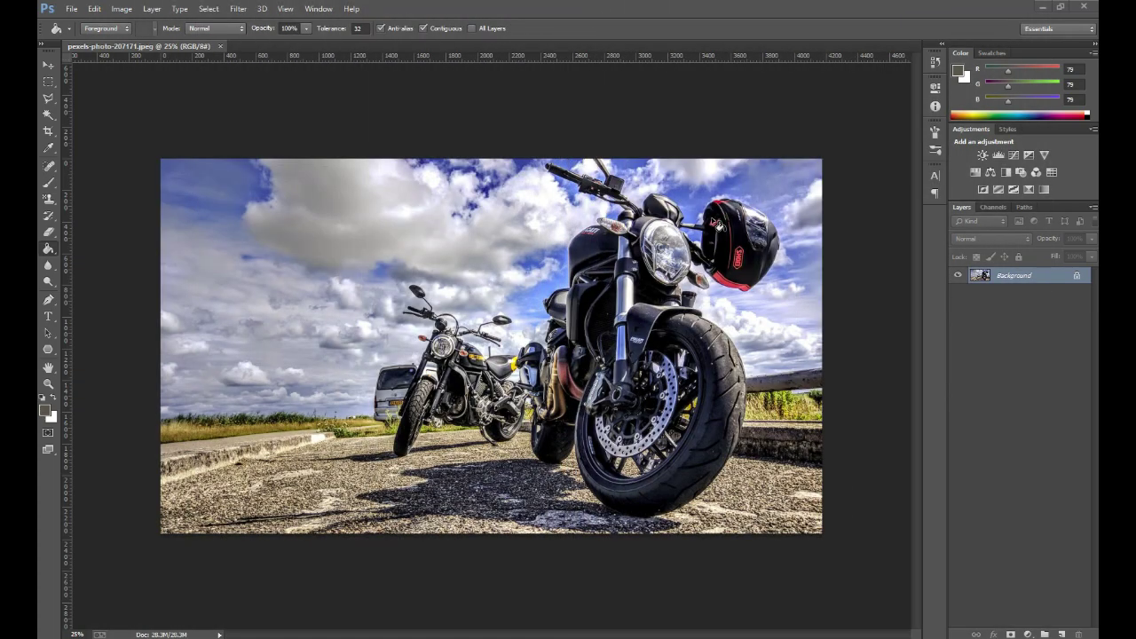
Create a white 1920×1080 px, 120 ppi document, docked as a tab beside the photo, with foreground reset to black
{"action": "left_click", "coordinate": [48, 65]}
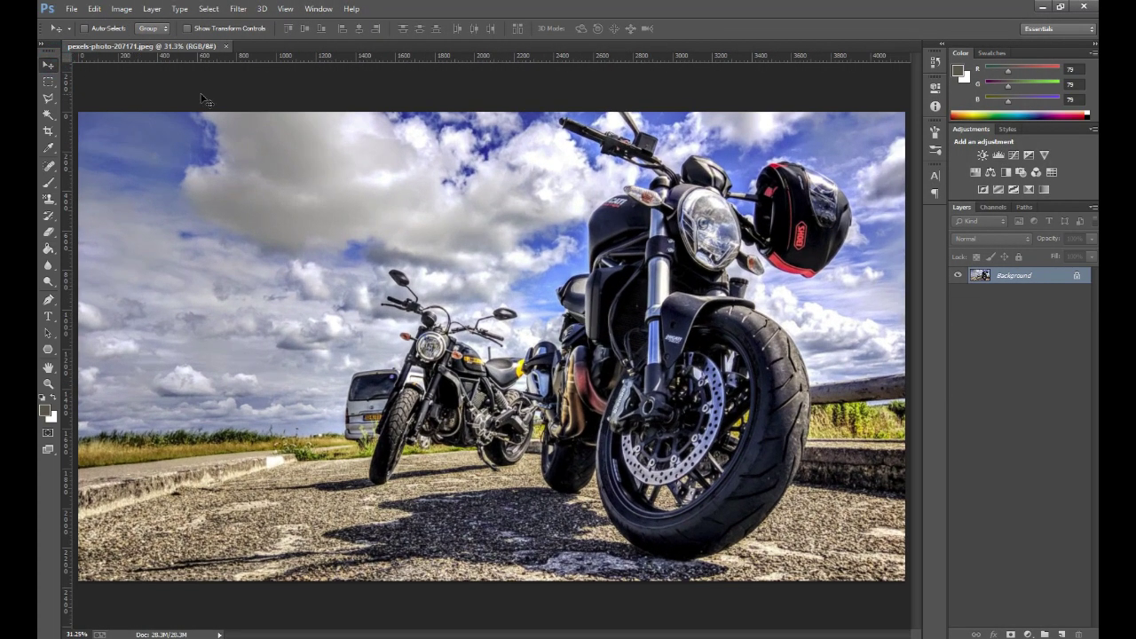
{"action": "key", "text": "ctrl+minus"}
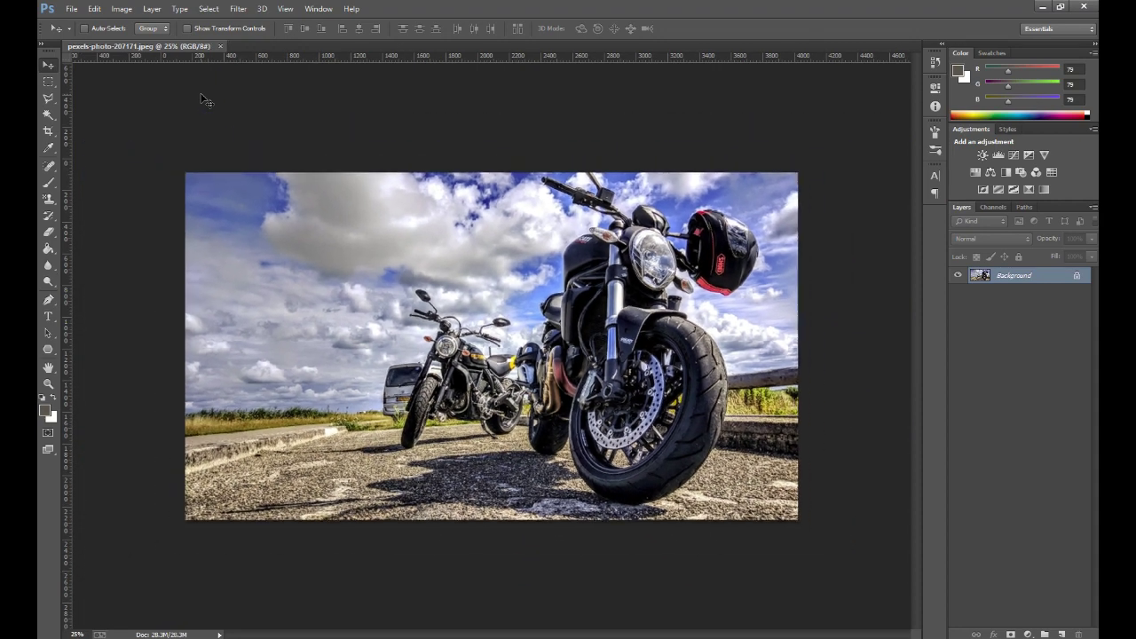
{"action": "key", "text": "ctrl+n"}
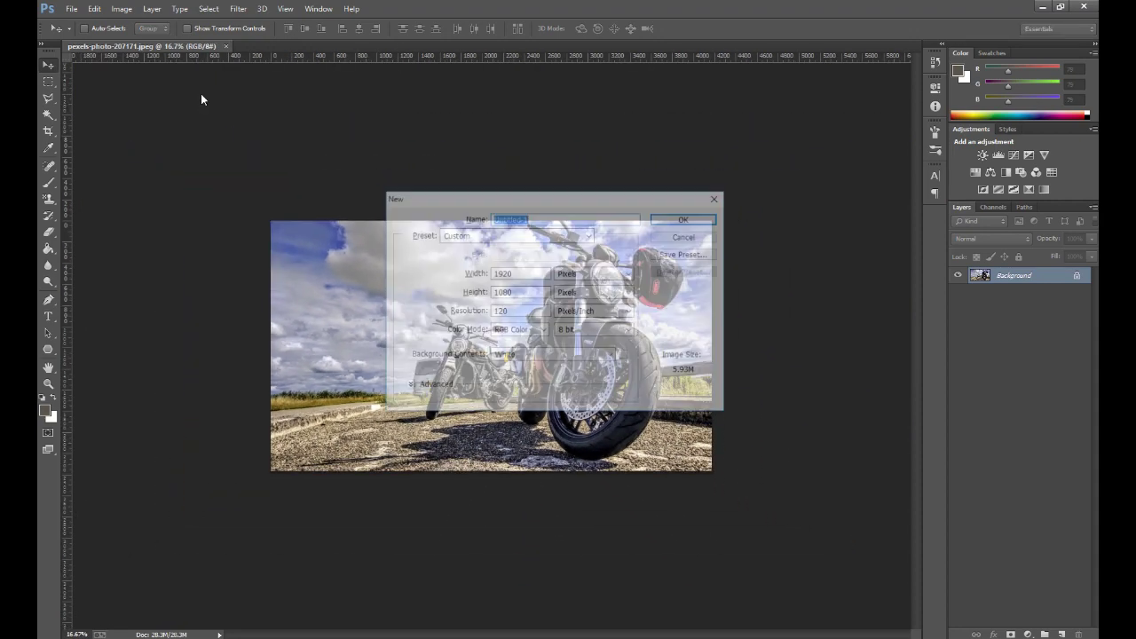
{"action": "left_click", "coordinate": [681, 219]}
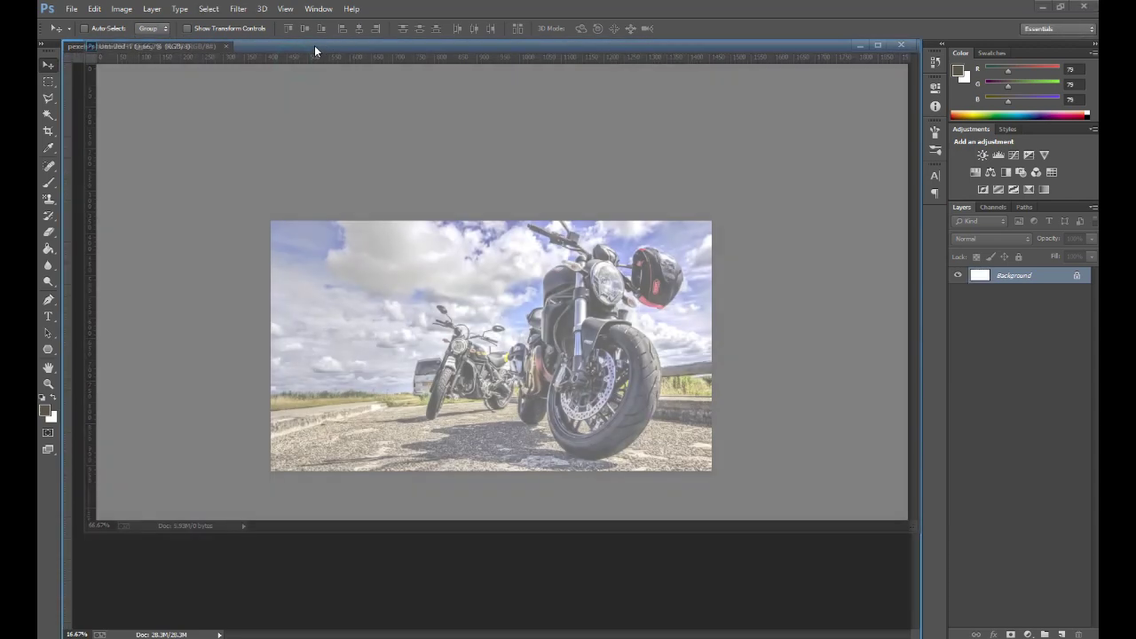
{"action": "left_click_drag", "start_coordinate": [298, 64], "coordinate": [314, 45]}
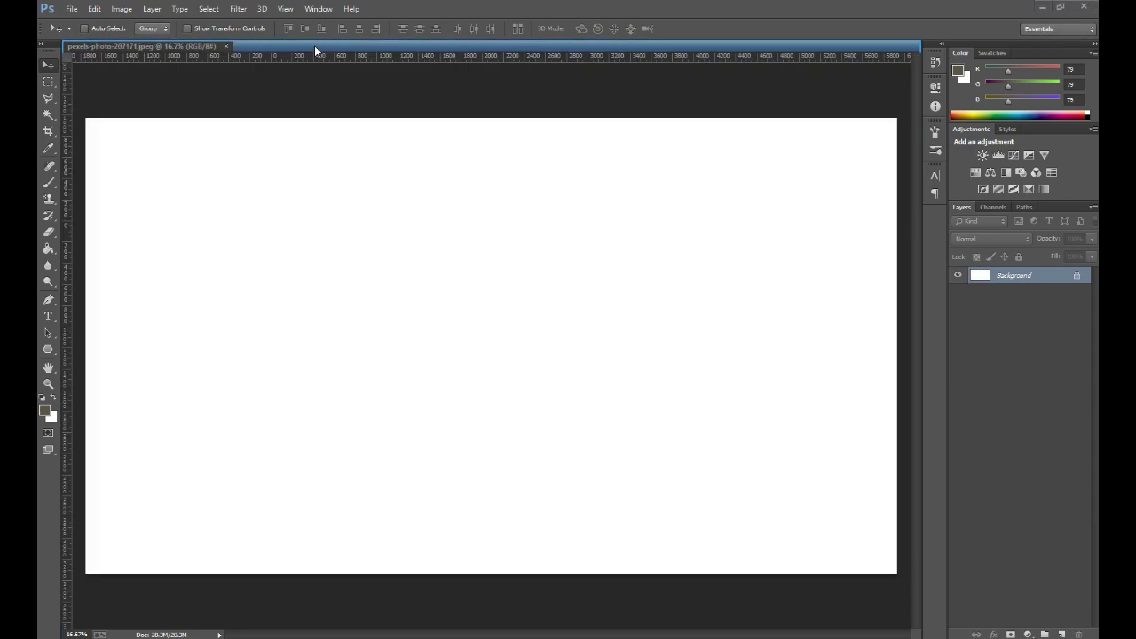
{"action": "left_click", "coordinate": [43, 399]}
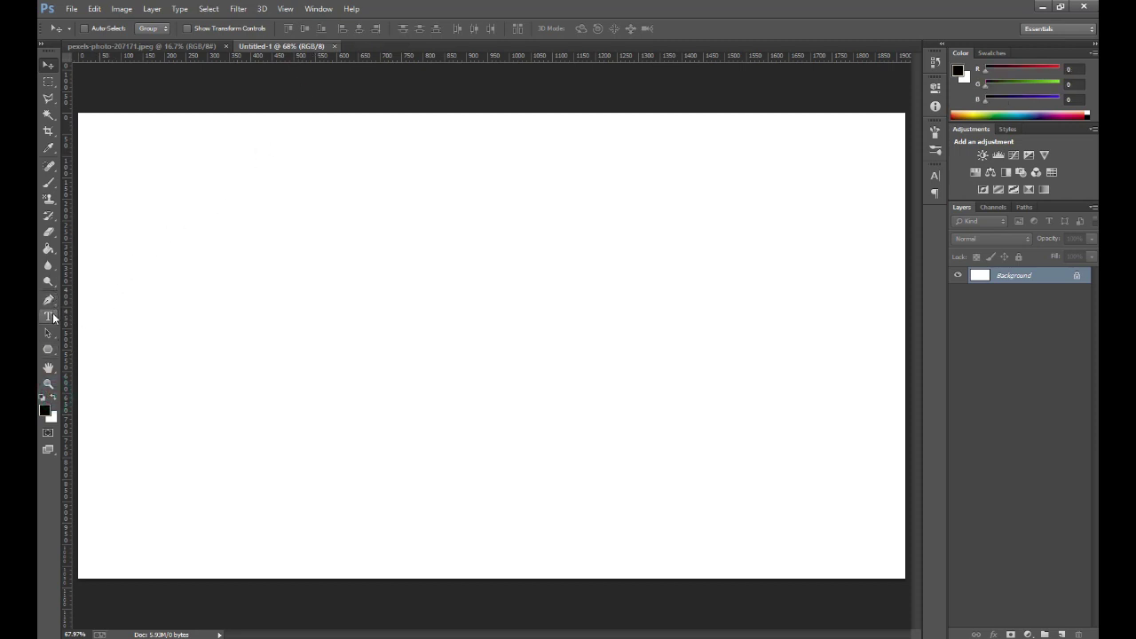
Choose the Horizontal Type tool with Gill Sans Ultra Bold and place a text insertion point on the canvas
{"action": "left_click", "coordinate": [49, 316]}
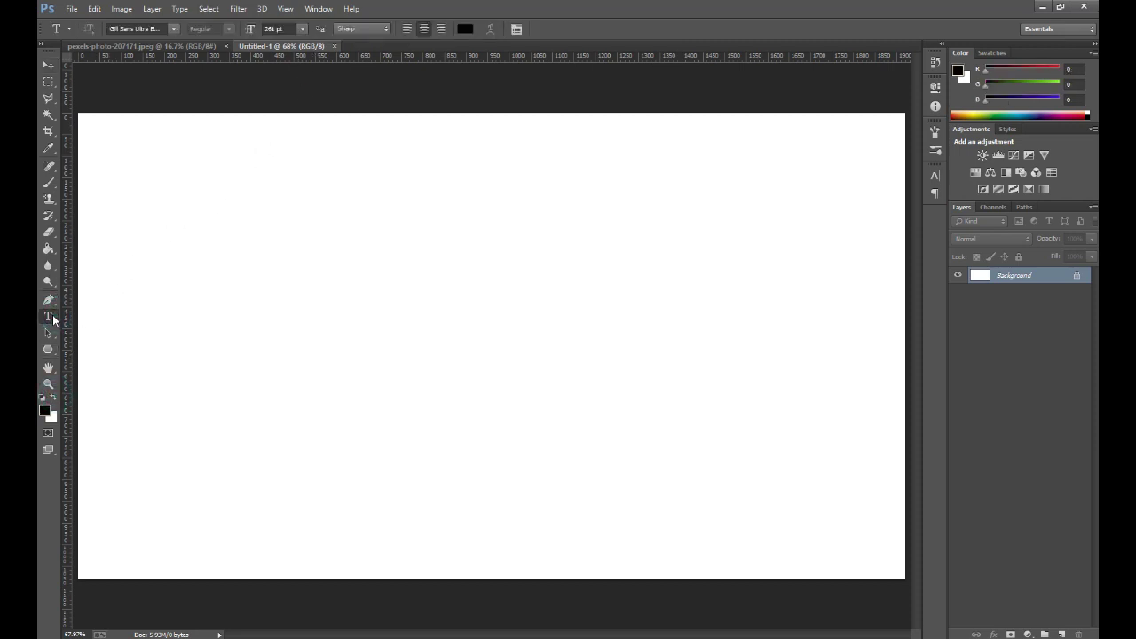
{"action": "left_click", "coordinate": [177, 30]}
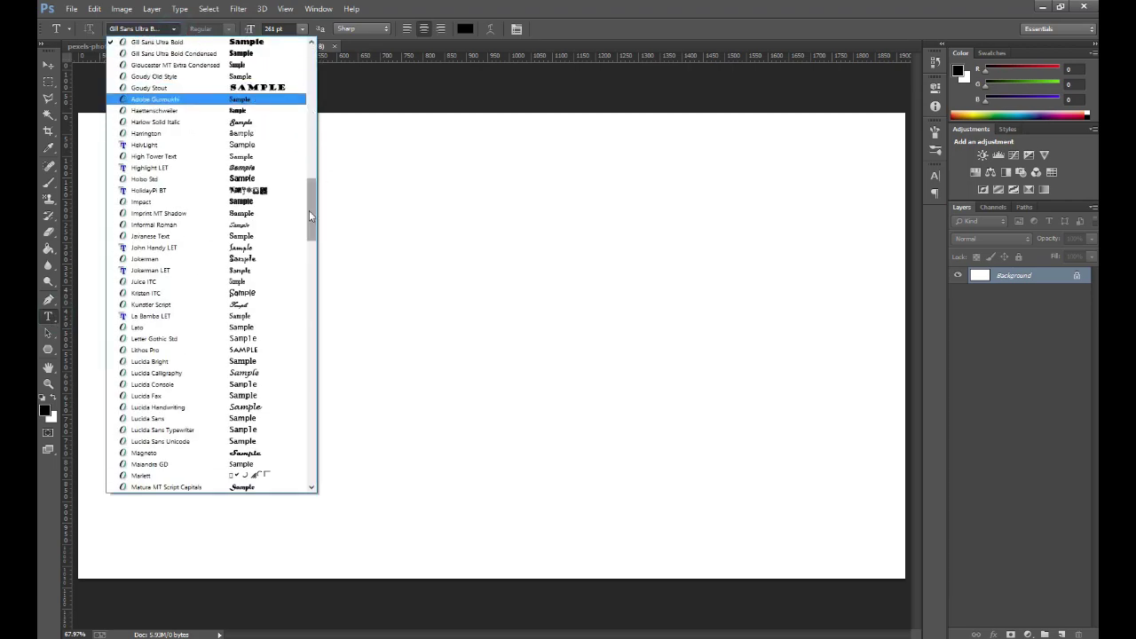
{"action": "left_click_drag", "start_coordinate": [309, 213], "coordinate": [306, 186]}
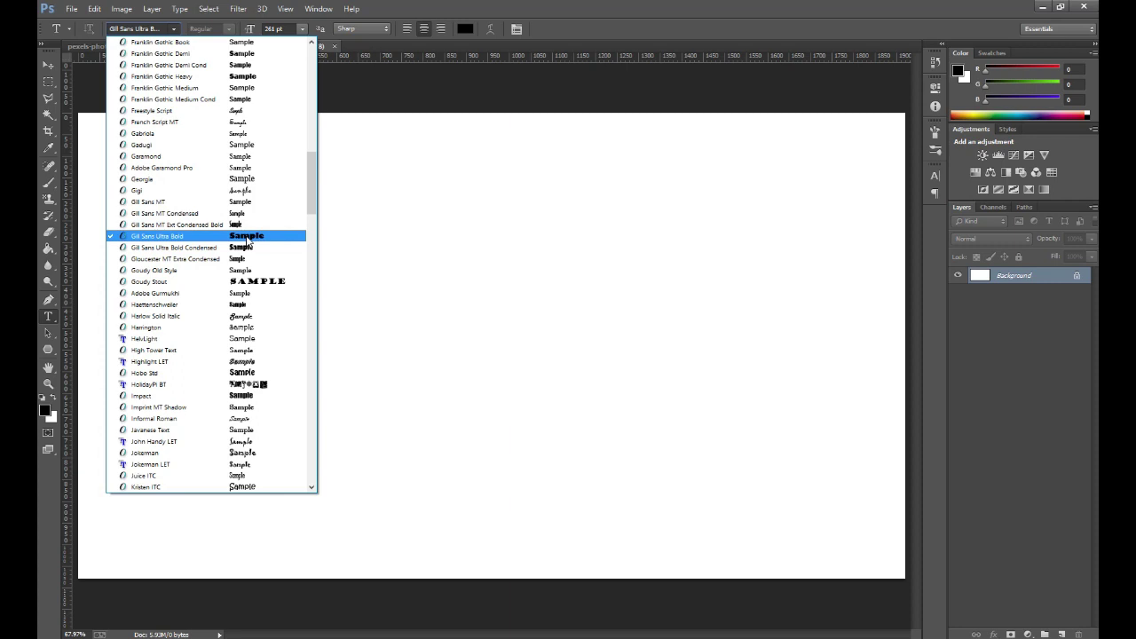
{"action": "left_click", "coordinate": [247, 237]}
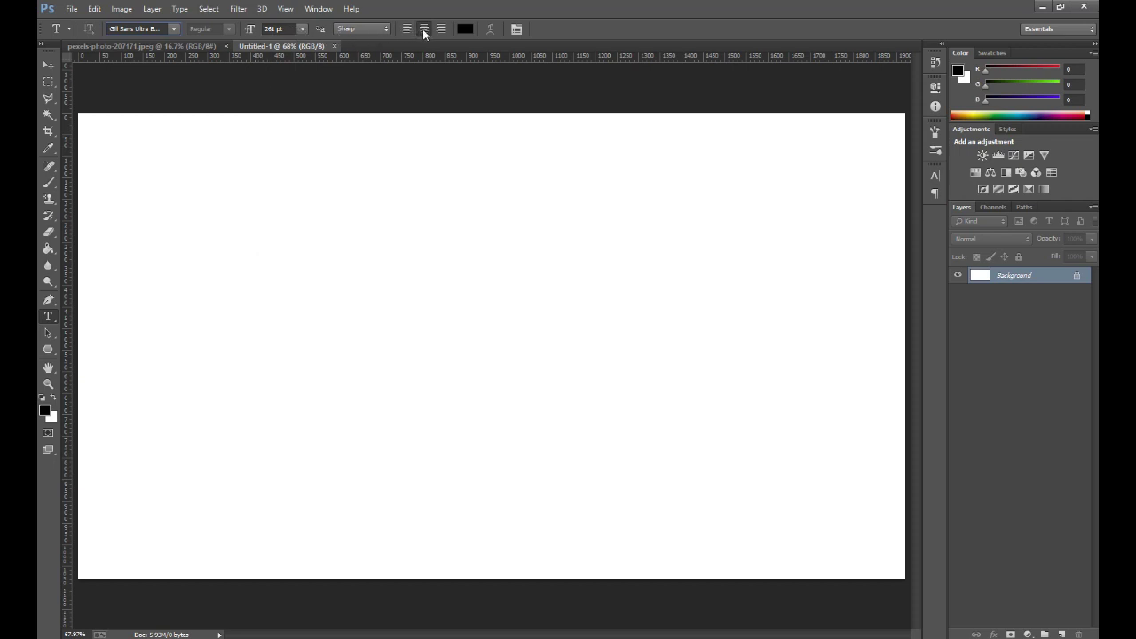
{"action": "left_click", "coordinate": [379, 288]}
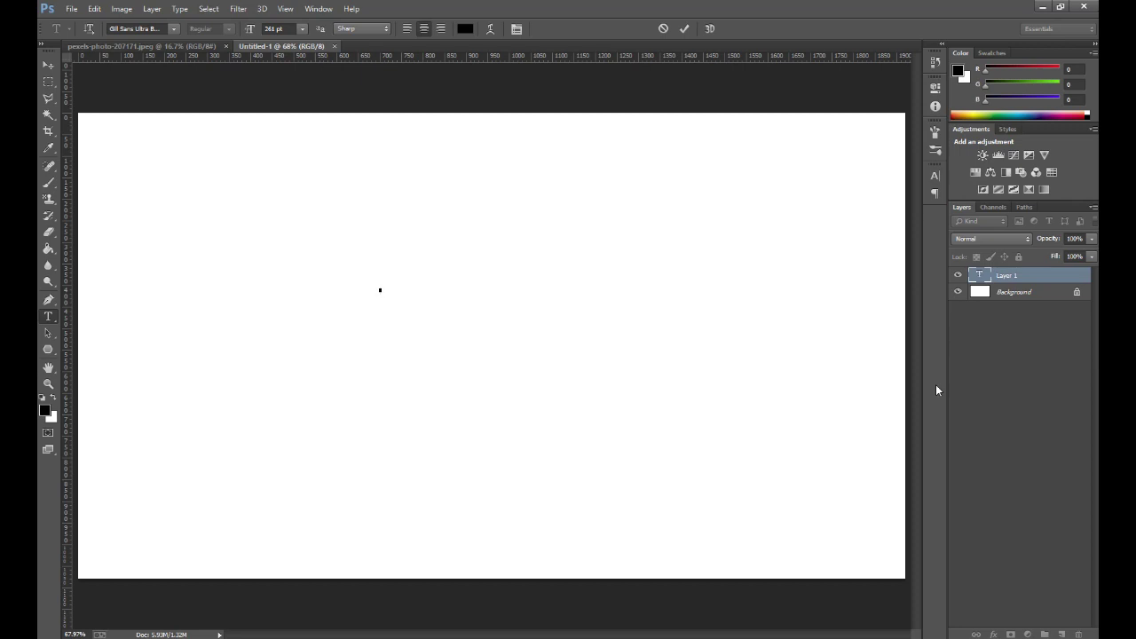
Type ADOBE and PHOTOSHOP on two separate lines
{"action": "type", "text": "A"}
{"action": "type", "text": "DOBE"}
{"action": "key", "text": "Return"}
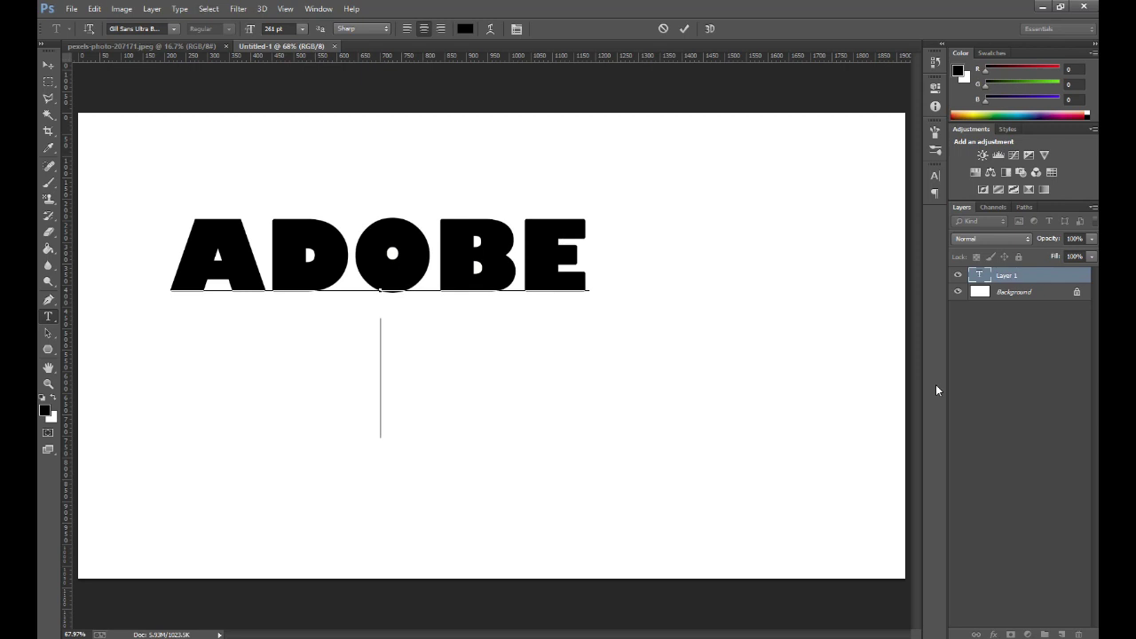
{"action": "type", "text": "PHOTOSHO"}
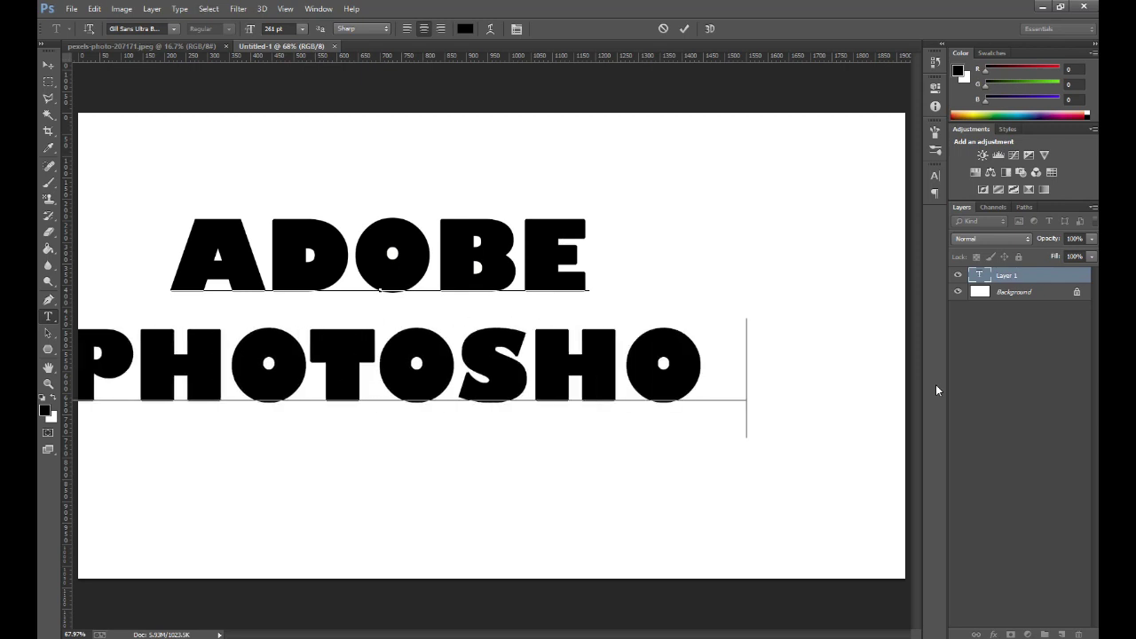
{"action": "type", "text": "P"}
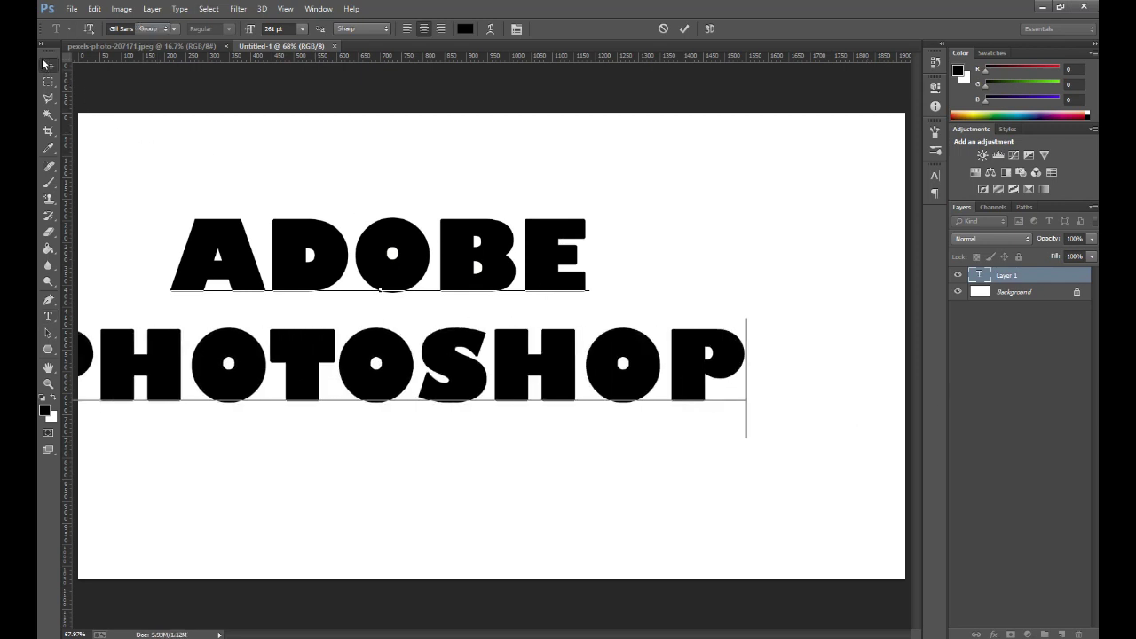
Commit the text and move it to the middle of the canvas
{"action": "left_click", "coordinate": [46, 64]}
{"action": "left_click_drag", "start_coordinate": [406, 281], "coordinate": [523, 292]}
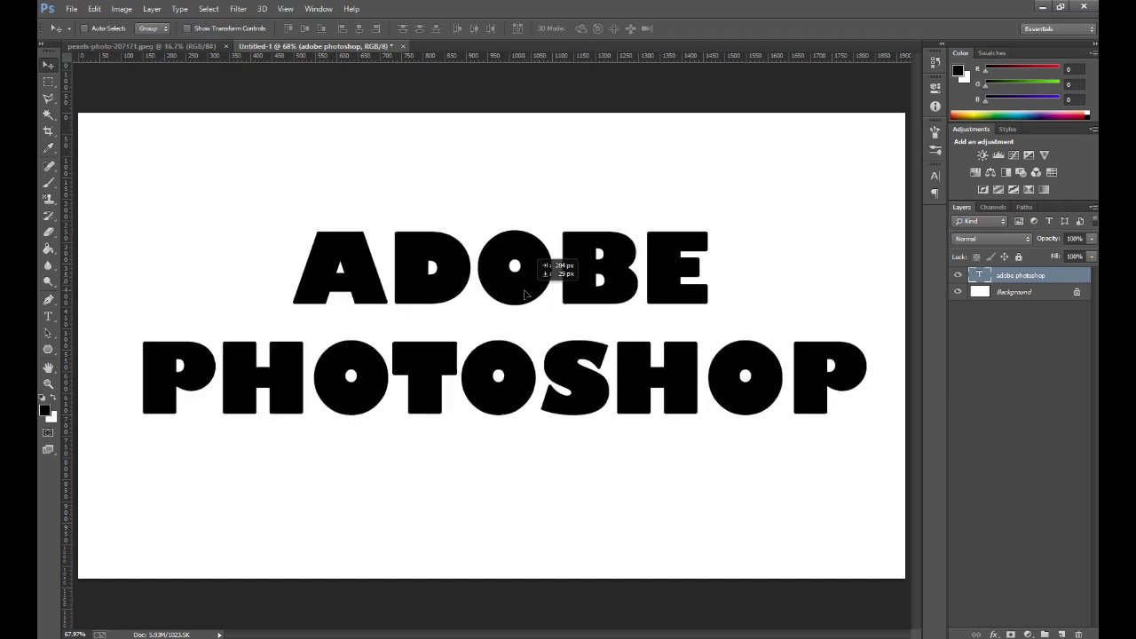
{"action": "left_click_drag", "start_coordinate": [525, 293], "coordinate": [519, 305]}
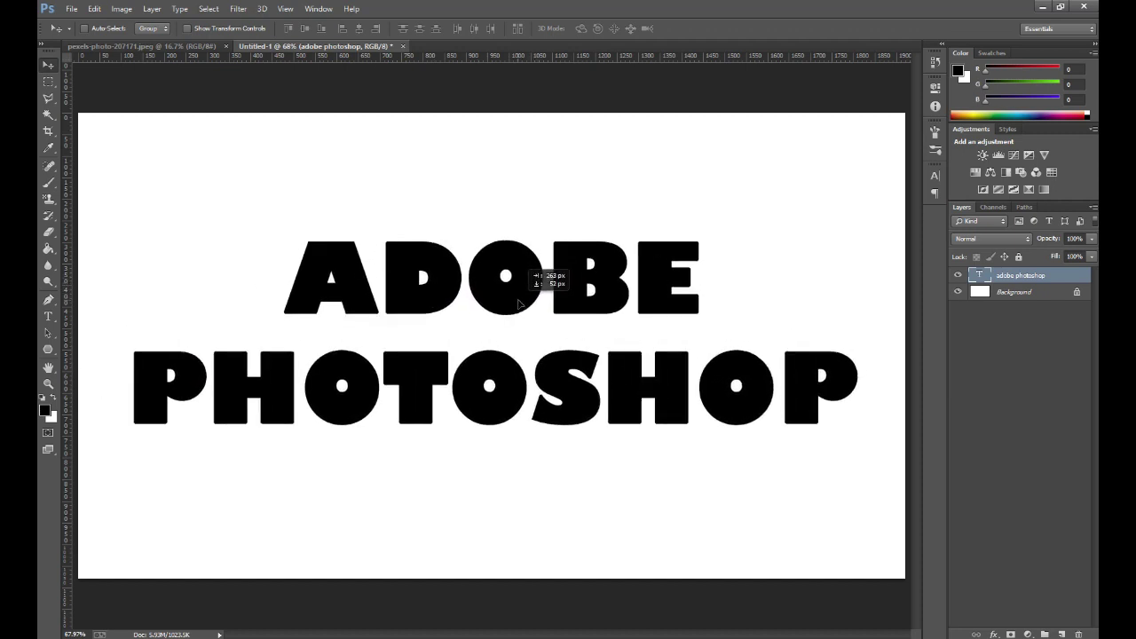
{"action": "left_click", "coordinate": [48, 316]}
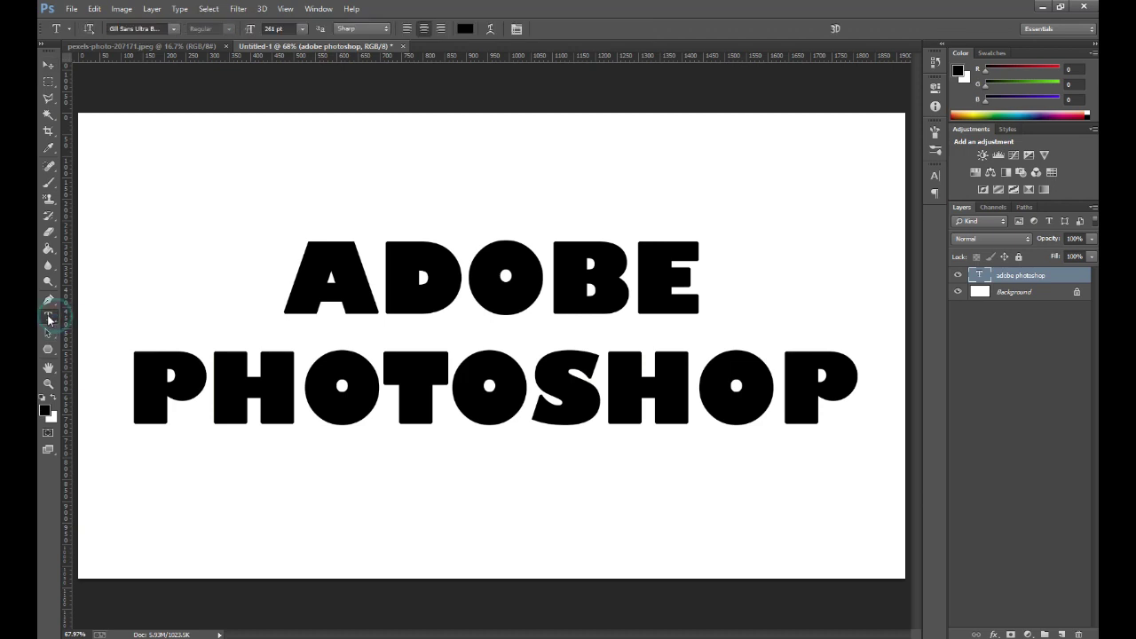
Select all the text and centre-align the two lines
{"action": "left_click", "coordinate": [363, 296]}
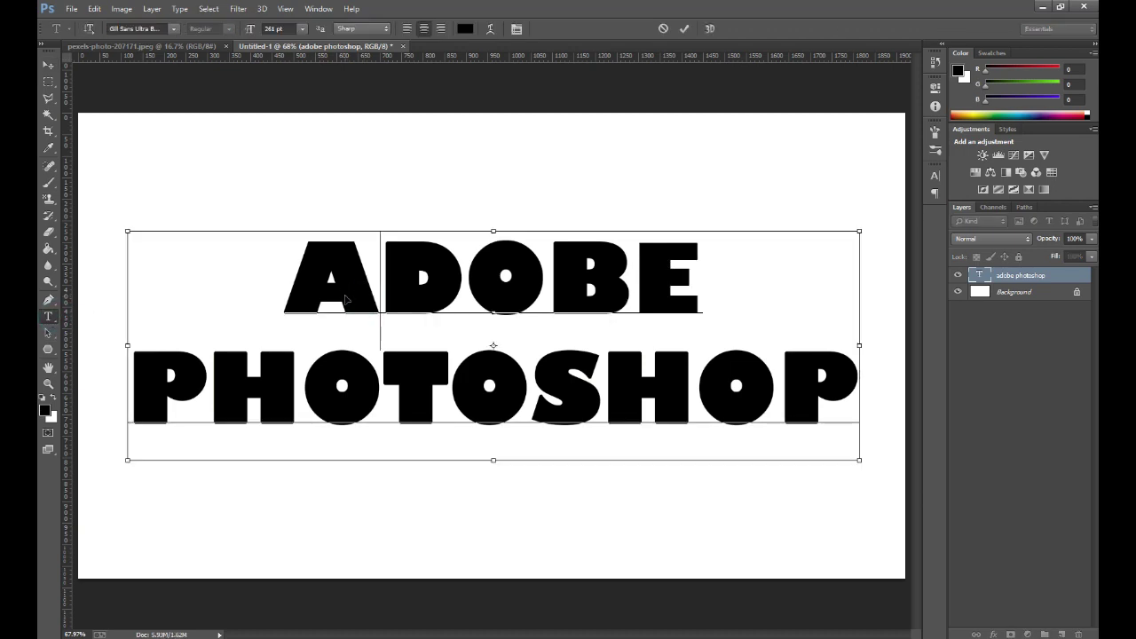
{"action": "key", "text": "ctrl+a"}
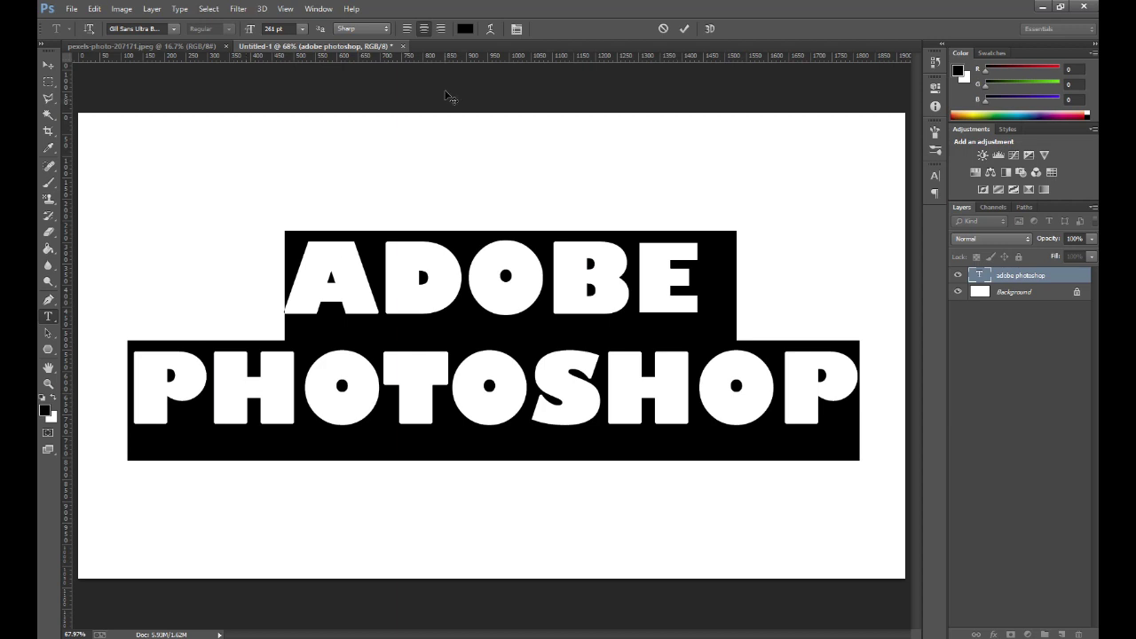
{"action": "left_click", "coordinate": [405, 28]}
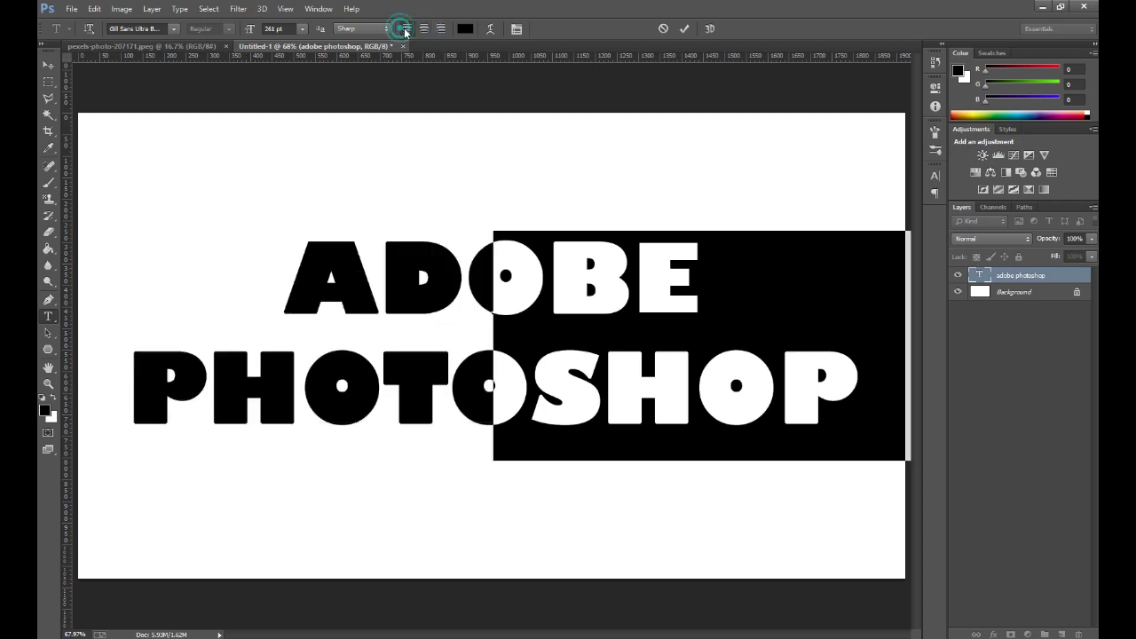
{"action": "left_click", "coordinate": [423, 28]}
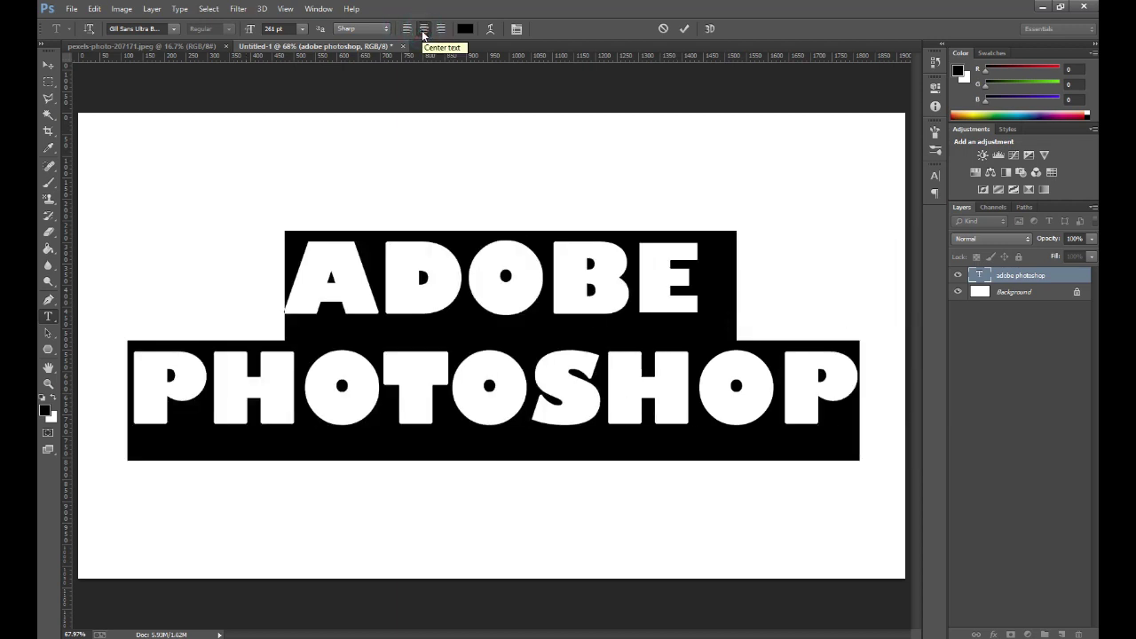
In the Character panel, keep Faux Bold and All Caps switched on for the text
{"action": "left_click", "coordinate": [515, 29]}
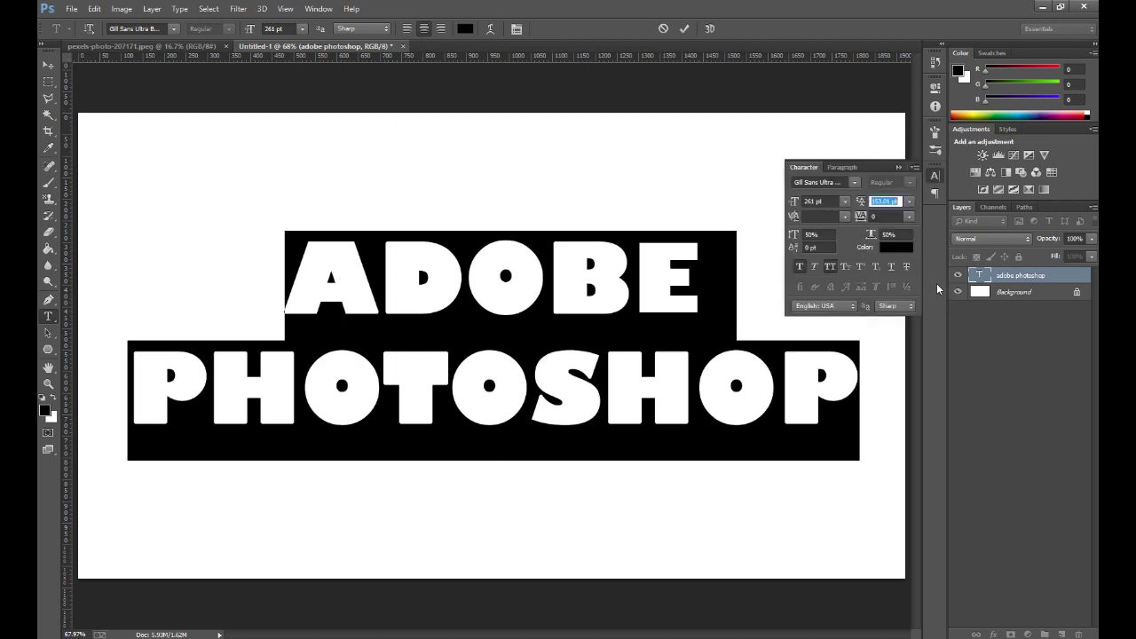
{"action": "left_click", "coordinate": [801, 268]}
{"action": "left_click", "coordinate": [801, 268]}
{"action": "left_click", "coordinate": [830, 268]}
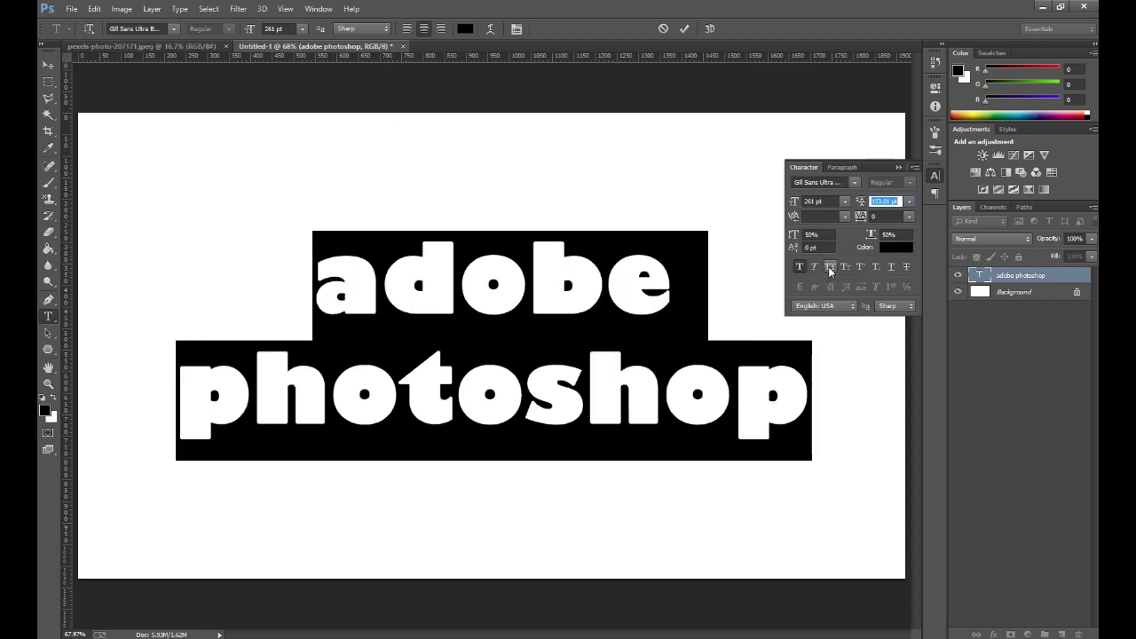
{"action": "left_click", "coordinate": [830, 268]}
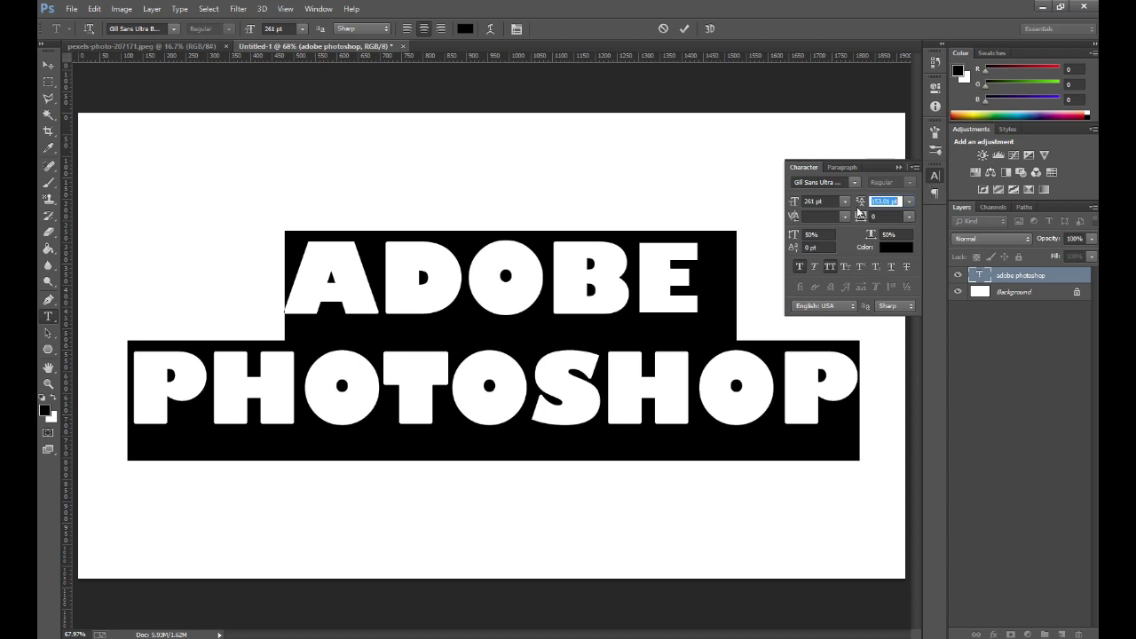
Tighten the leading to 147.01 pt so PHOTOSHOP sits closer to ADOBE
{"action": "left_click", "coordinate": [909, 202]}
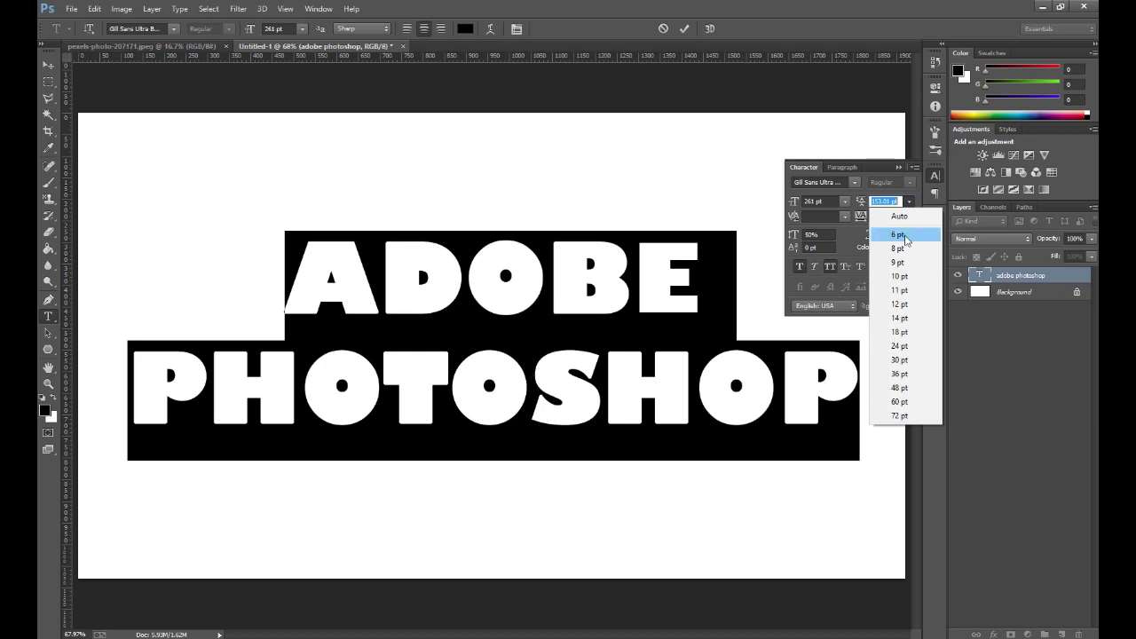
{"action": "left_click", "coordinate": [904, 236]}
{"action": "left_click", "coordinate": [909, 202]}
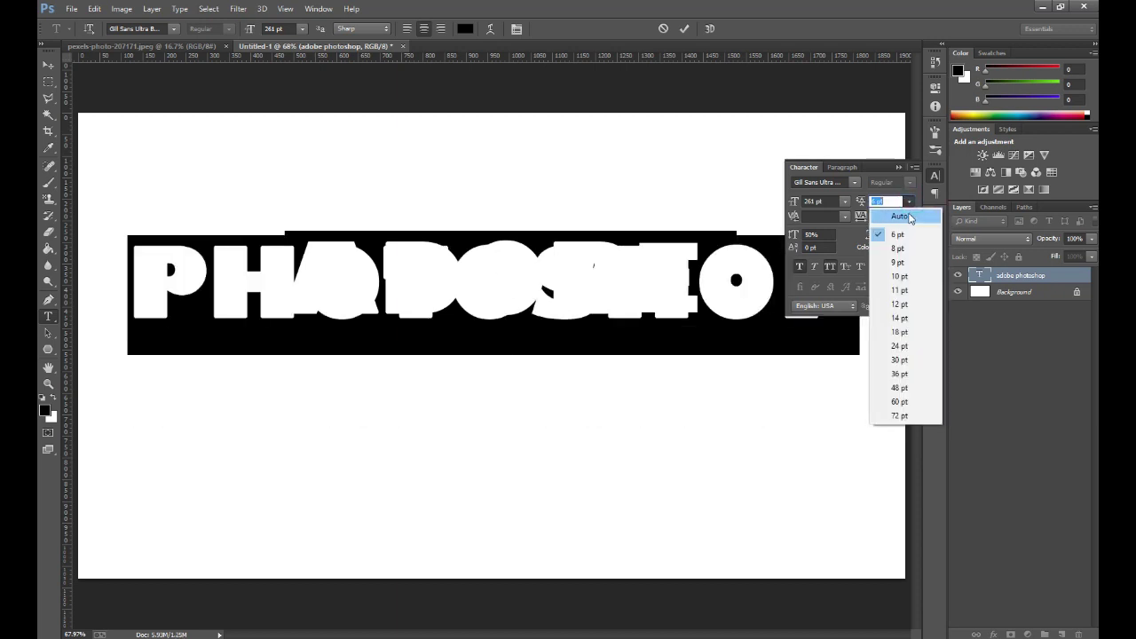
{"action": "left_click", "coordinate": [899, 217]}
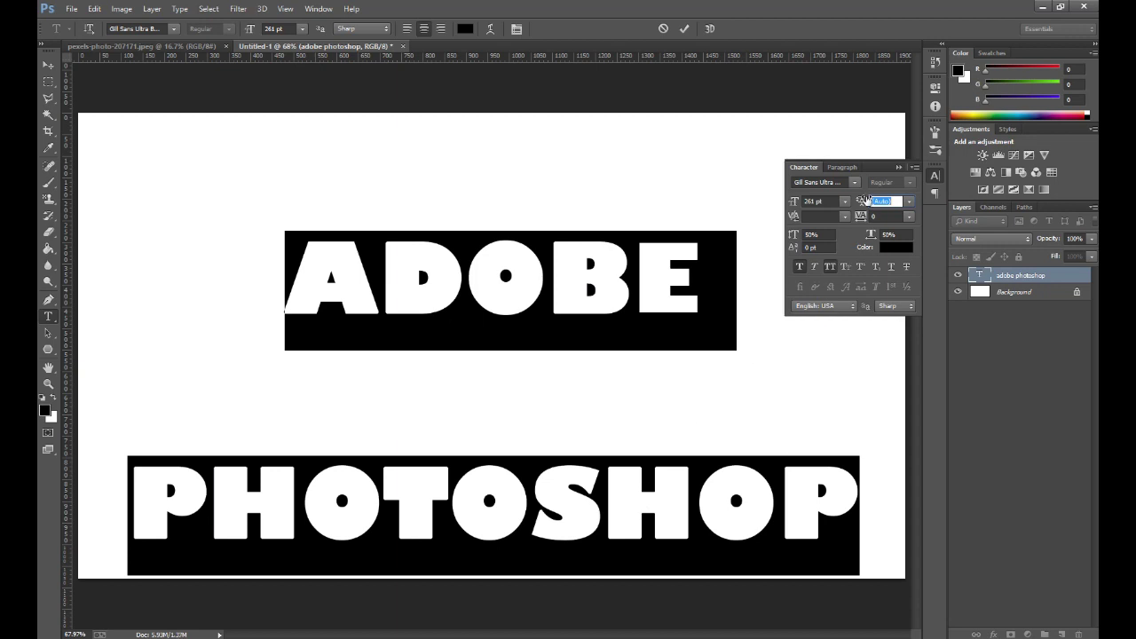
{"action": "left_click_drag", "start_coordinate": [865, 201], "coordinate": [953, 194]}
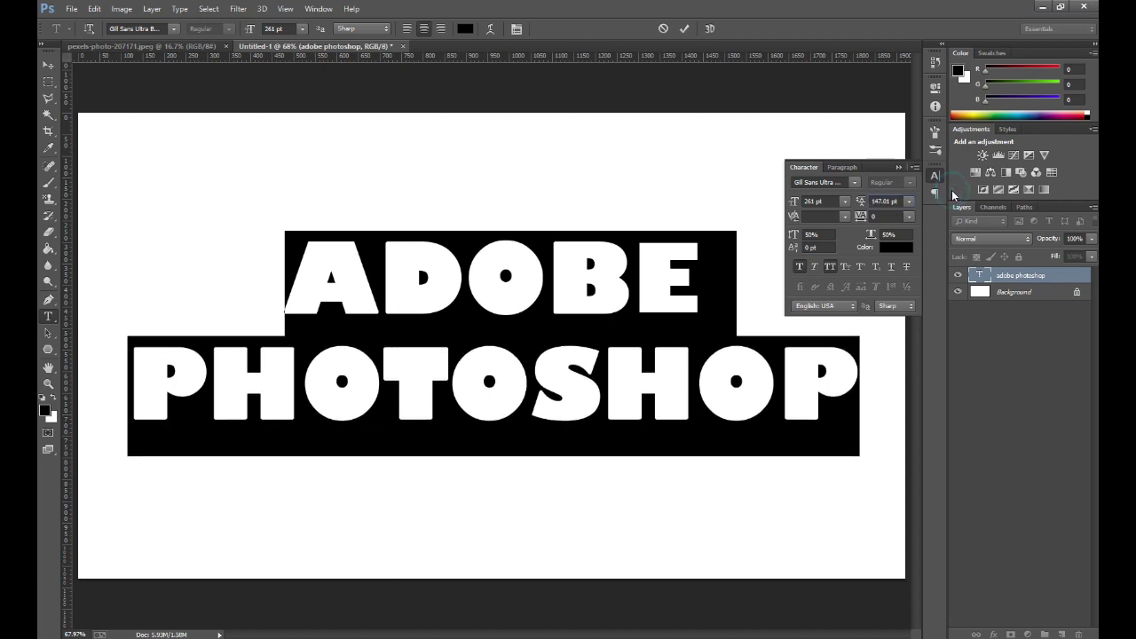
Commit the text edits and nudge the text slightly down and left
{"action": "left_click", "coordinate": [898, 167]}
{"action": "left_click", "coordinate": [48, 65]}
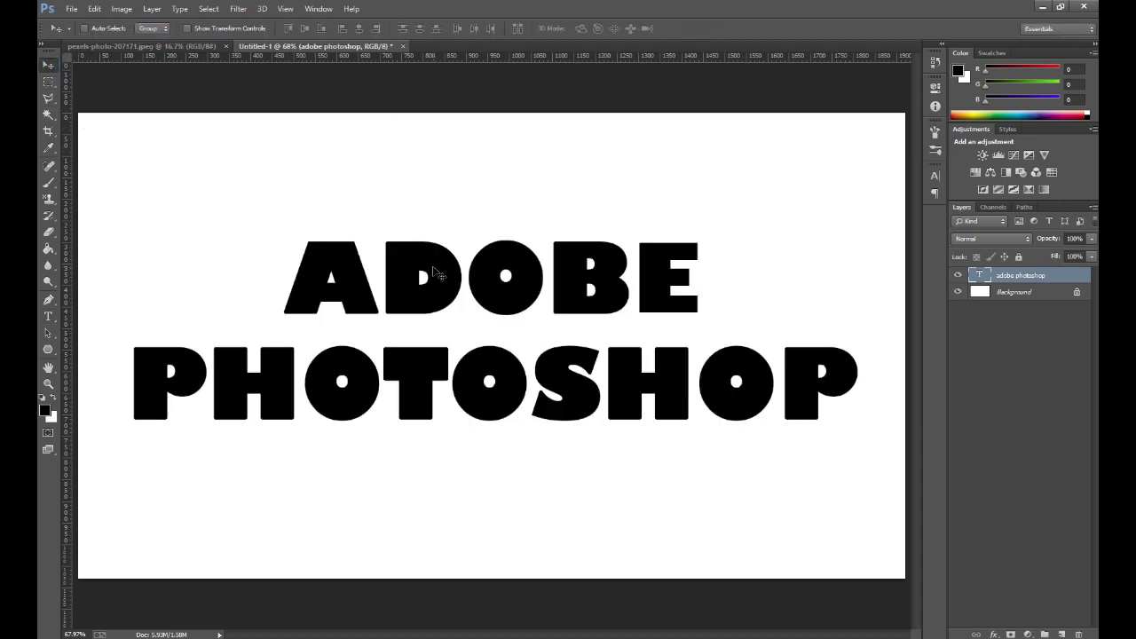
{"action": "left_click_drag", "start_coordinate": [436, 261], "coordinate": [420, 275]}
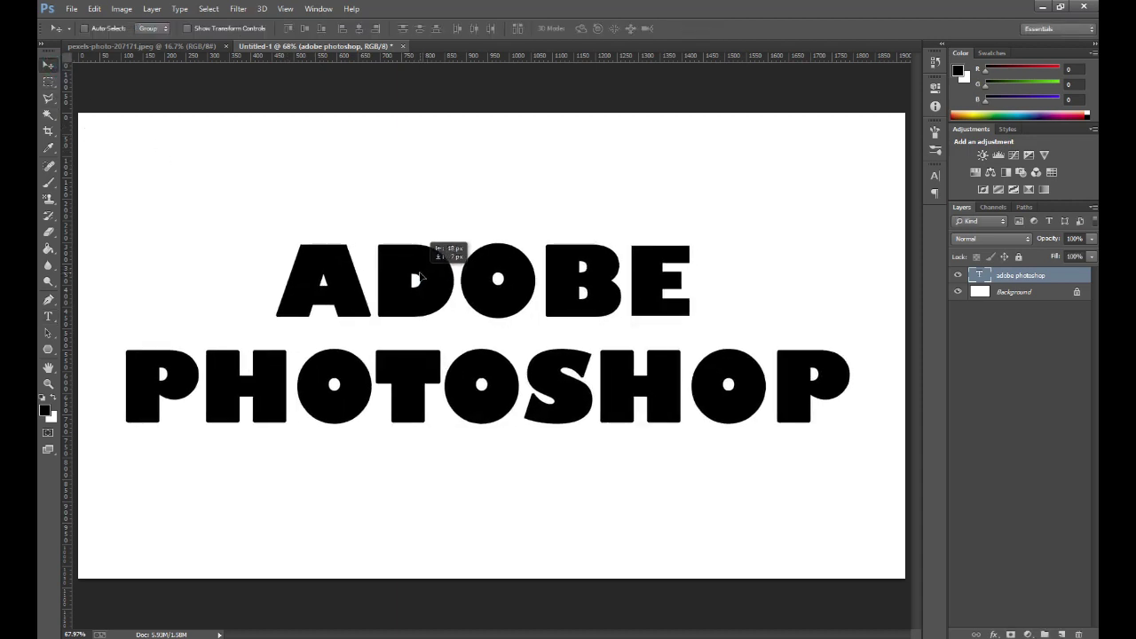
Bring the motorcycle photo into Untitled-1 and scale it proportionally to about 50%, centred
{"action": "left_click", "coordinate": [182, 49]}
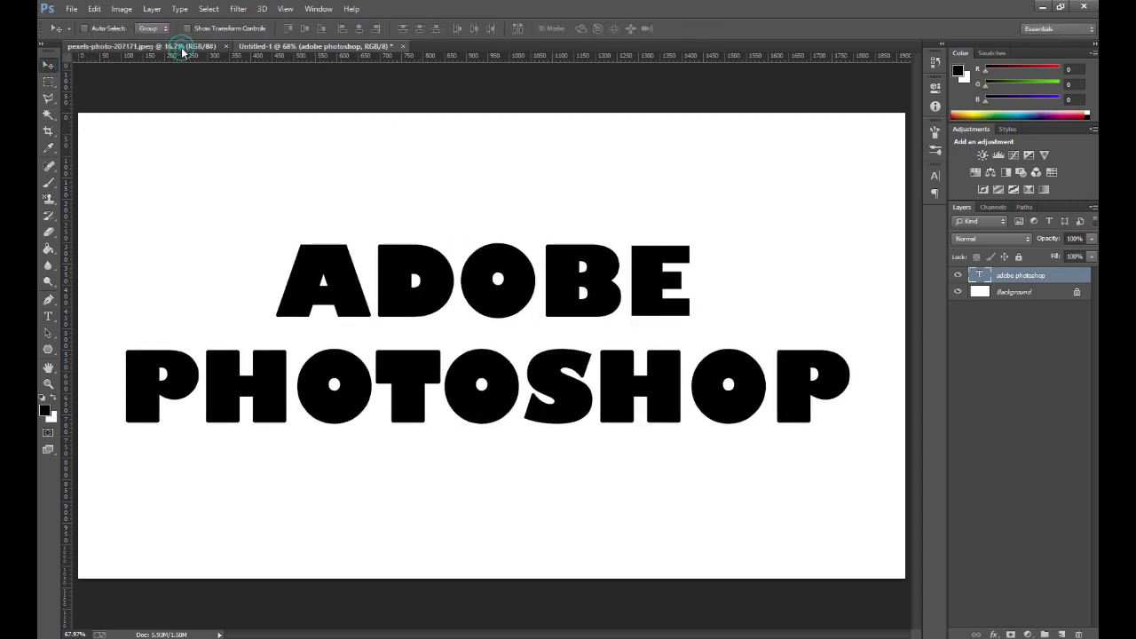
{"action": "mouse_move", "coordinate": [513, 369]}
{"action": "left_mouse_down"}
{"action": "mouse_move", "coordinate": [308, 113]}
{"action": "mouse_move", "coordinate": [299, 55]}
{"action": "mouse_move", "coordinate": [358, 316]}
{"action": "left_mouse_up"}
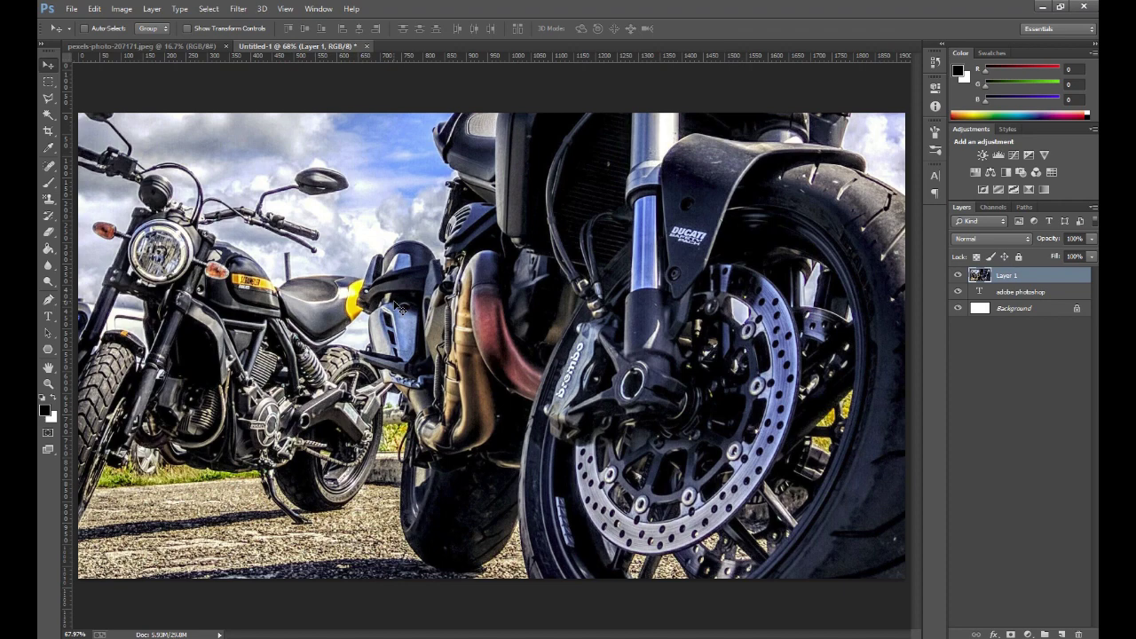
{"action": "key", "text": "ctrl+0"}
{"action": "key", "text": "ctrl+t"}
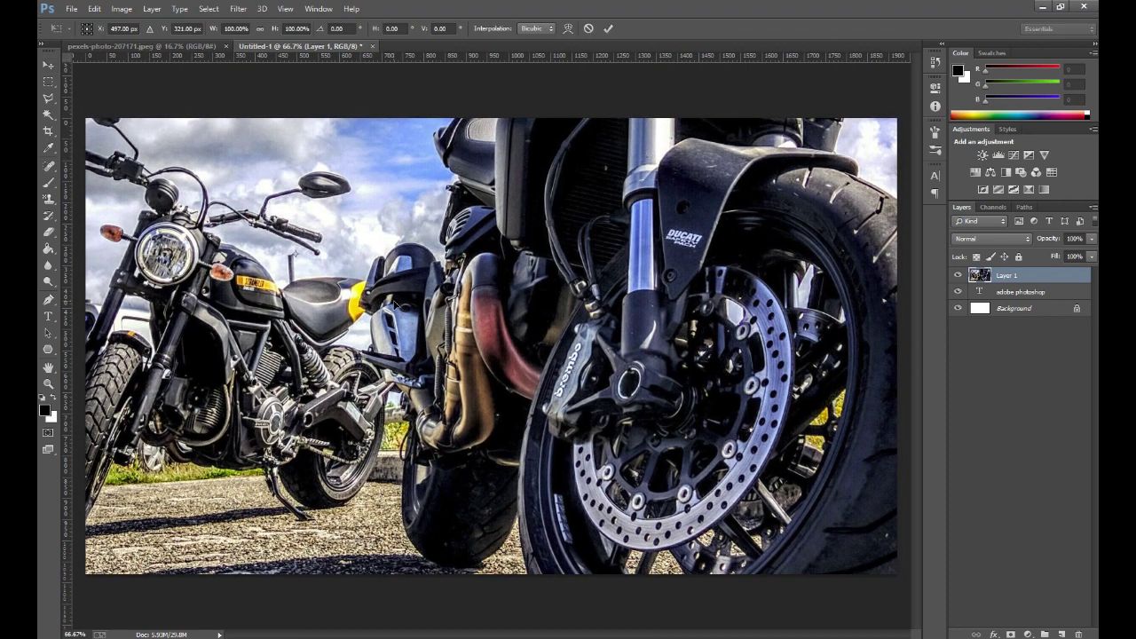
{"action": "key", "text": "ctrl+0"}
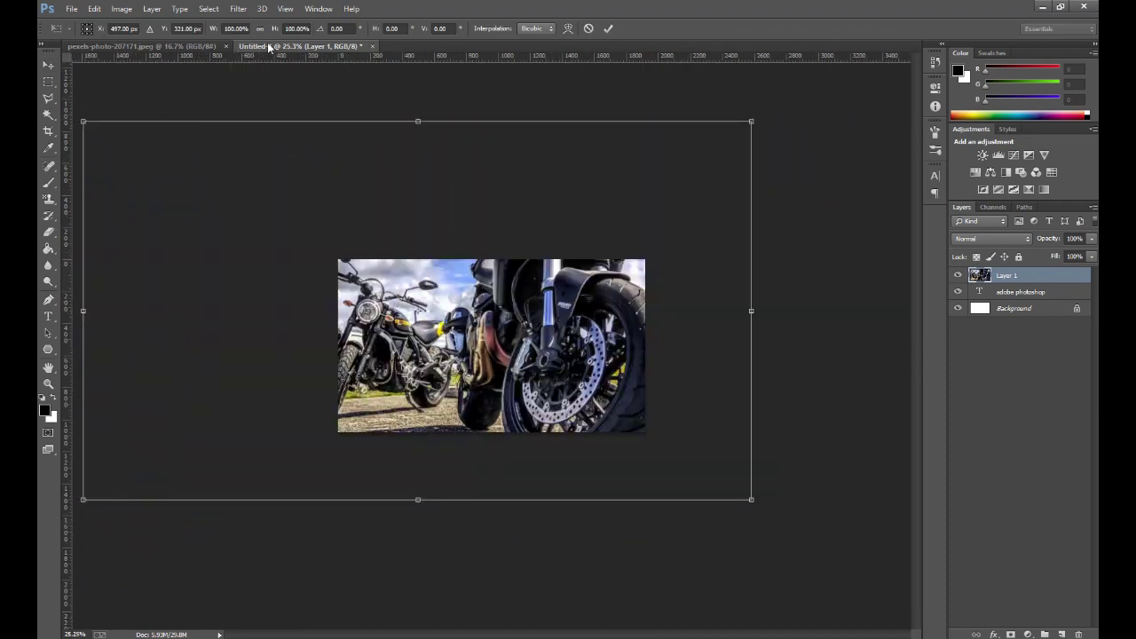
{"action": "left_click", "coordinate": [260, 28]}
{"action": "mouse_move", "coordinate": [82, 121]}
{"action": "left_mouse_down"}
{"action": "mouse_move", "coordinate": [320, 239]}
{"action": "mouse_move", "coordinate": [414, 309]}
{"action": "left_mouse_up"}
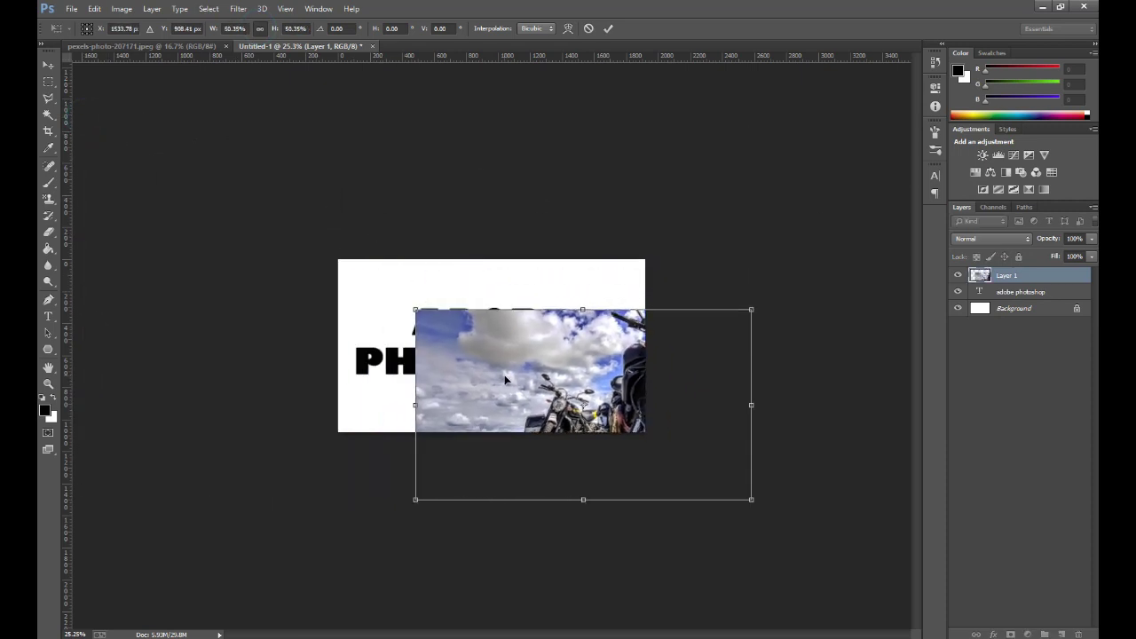
{"action": "left_click_drag", "start_coordinate": [505, 377], "coordinate": [407, 324]}
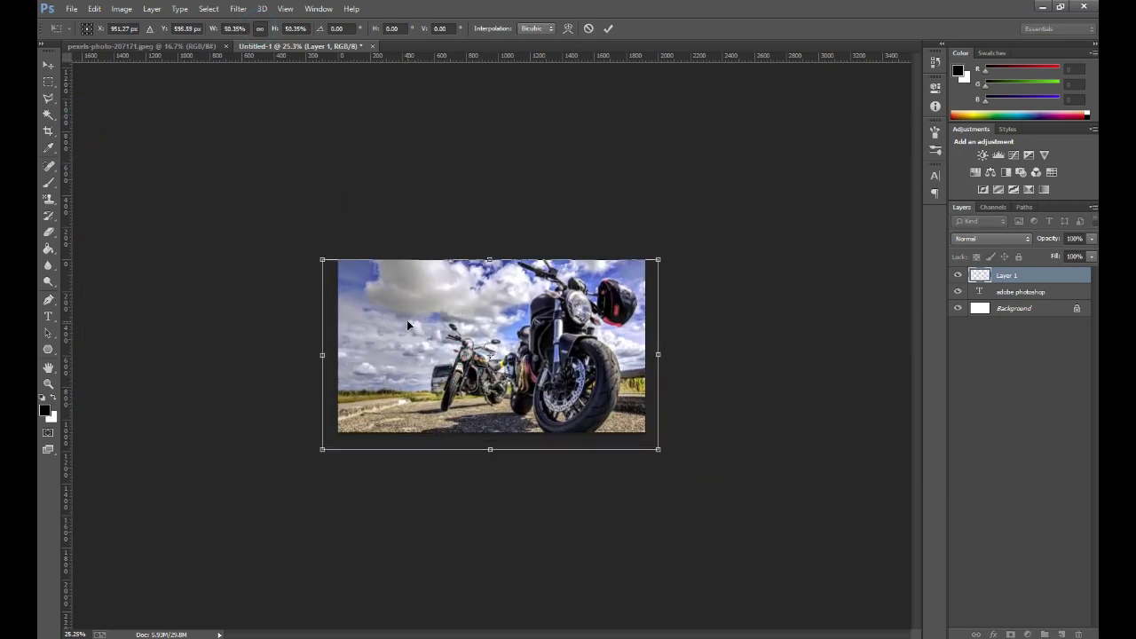
{"action": "key", "text": "Return"}
{"action": "key", "text": "ctrl+0"}
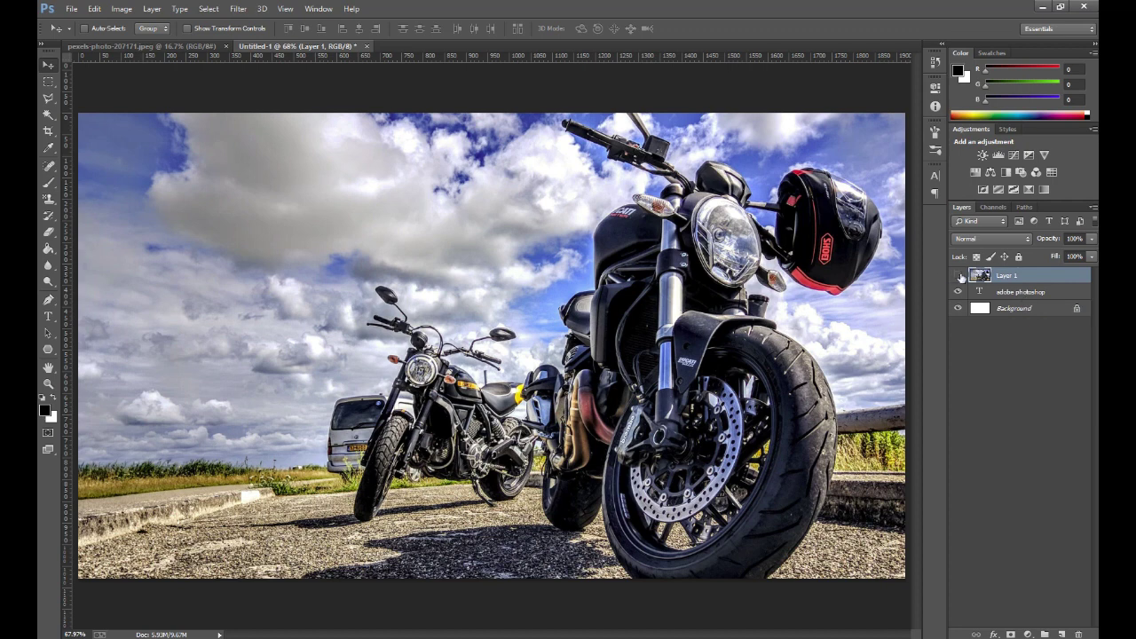
{"action": "left_click", "coordinate": [958, 275]}
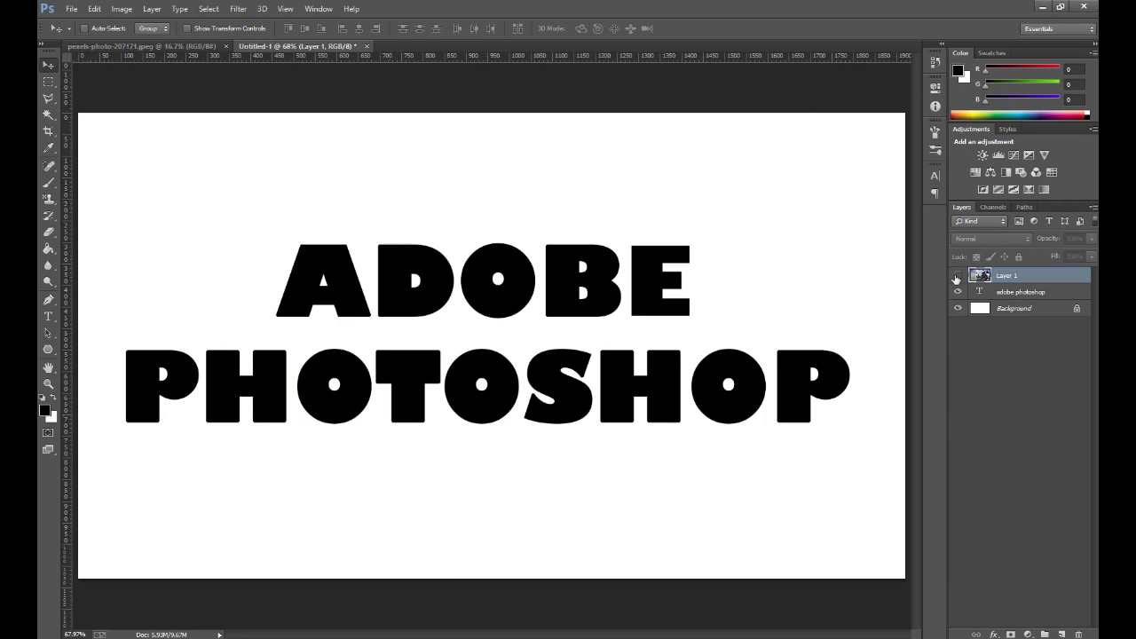
{"action": "left_click", "coordinate": [957, 275]}
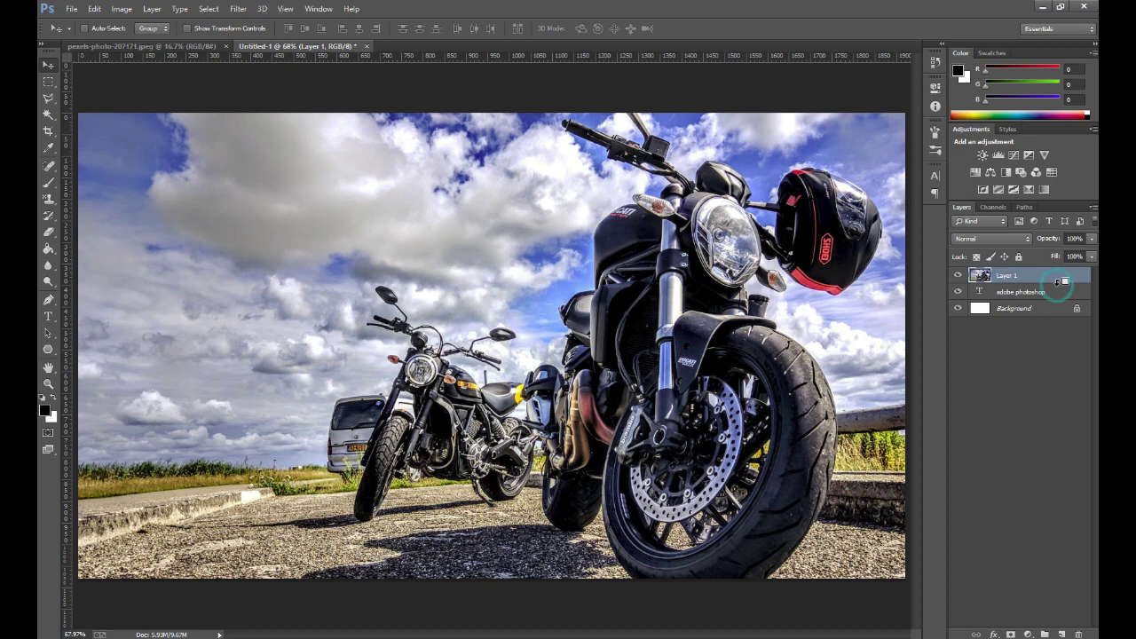
Clip the motorcycle photo to the text layer, scale it to about 81%, and shift it upward
{"action": "left_click", "coordinate": [1058, 282], "text": "alt"}
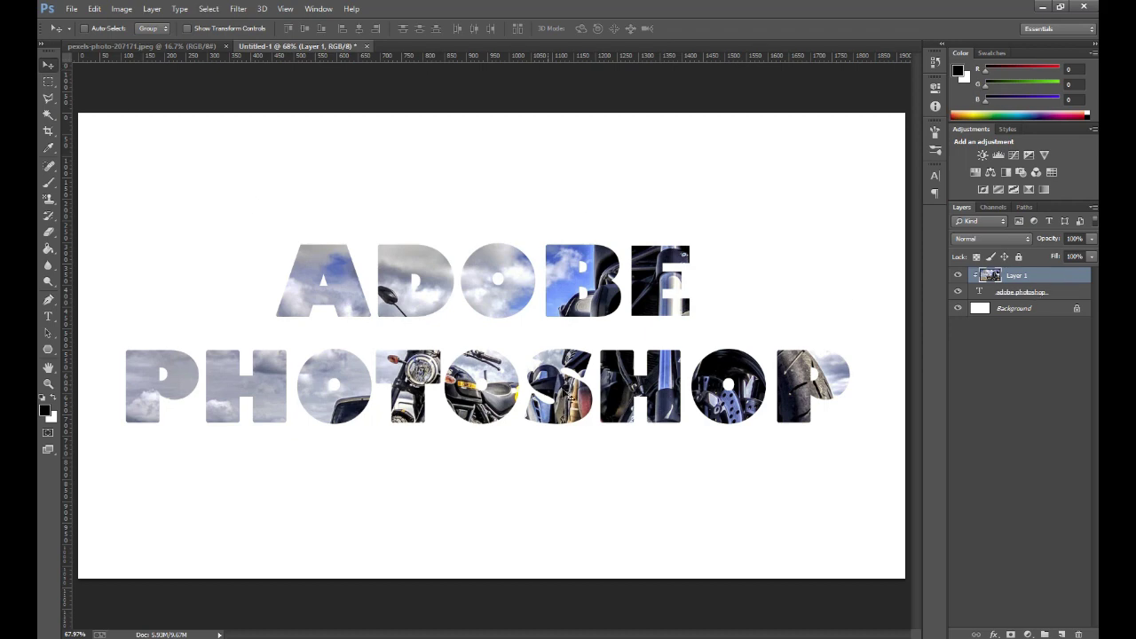
{"action": "mouse_move", "coordinate": [586, 391]}
{"action": "left_mouse_down"}
{"action": "mouse_move", "coordinate": [515, 362]}
{"action": "mouse_move", "coordinate": [557, 392]}
{"action": "left_mouse_up"}
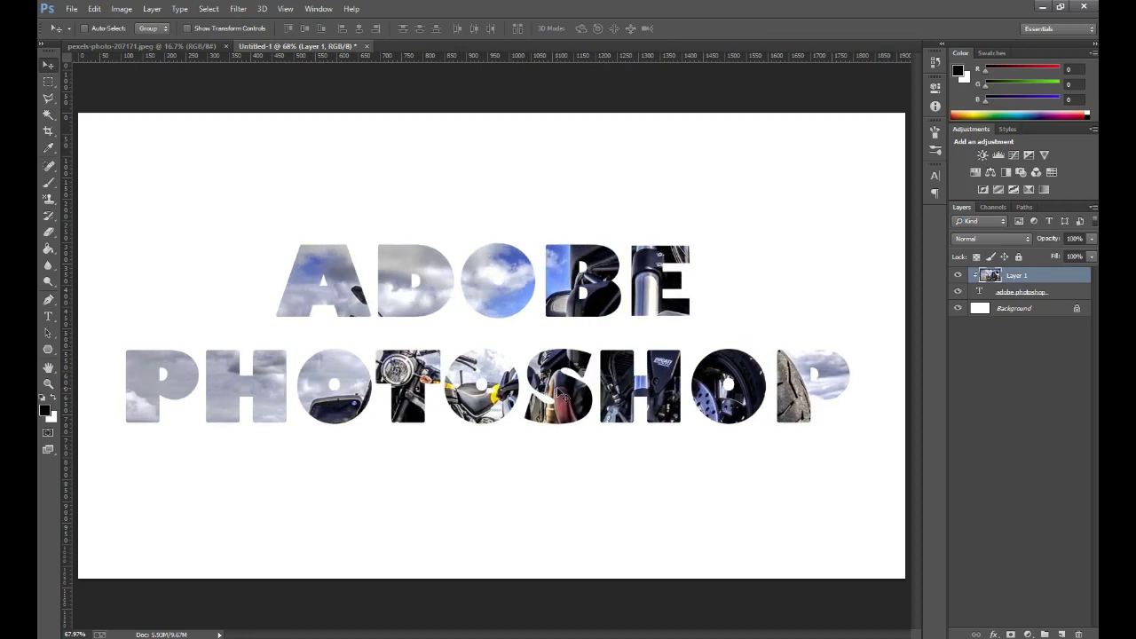
{"action": "key", "text": "ctrl+t"}
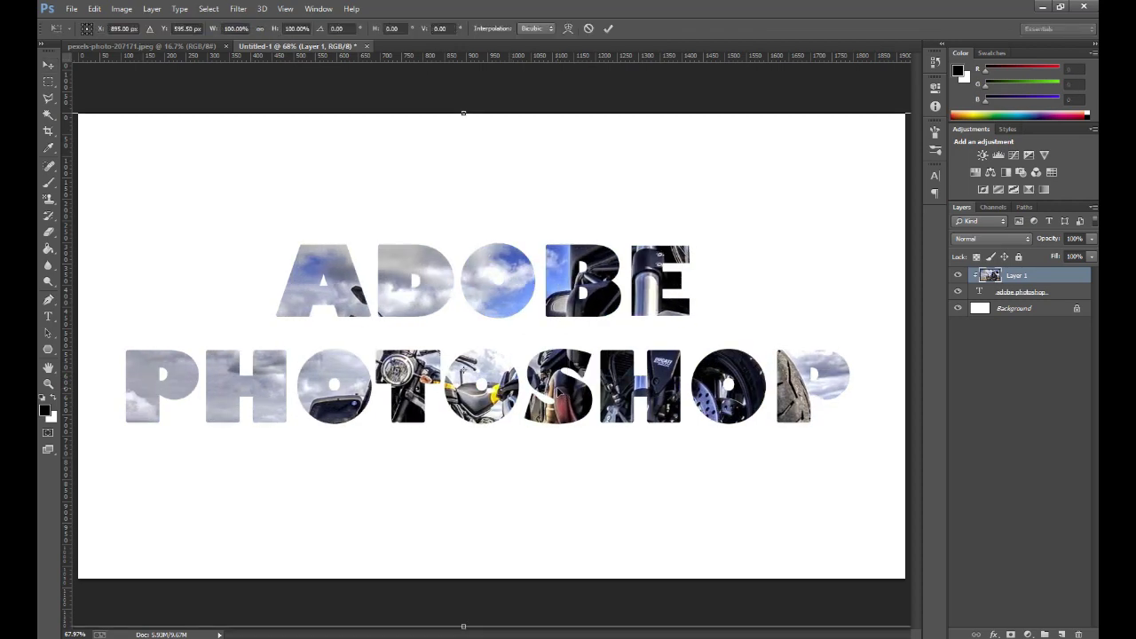
{"action": "key", "text": "ctrl+0"}
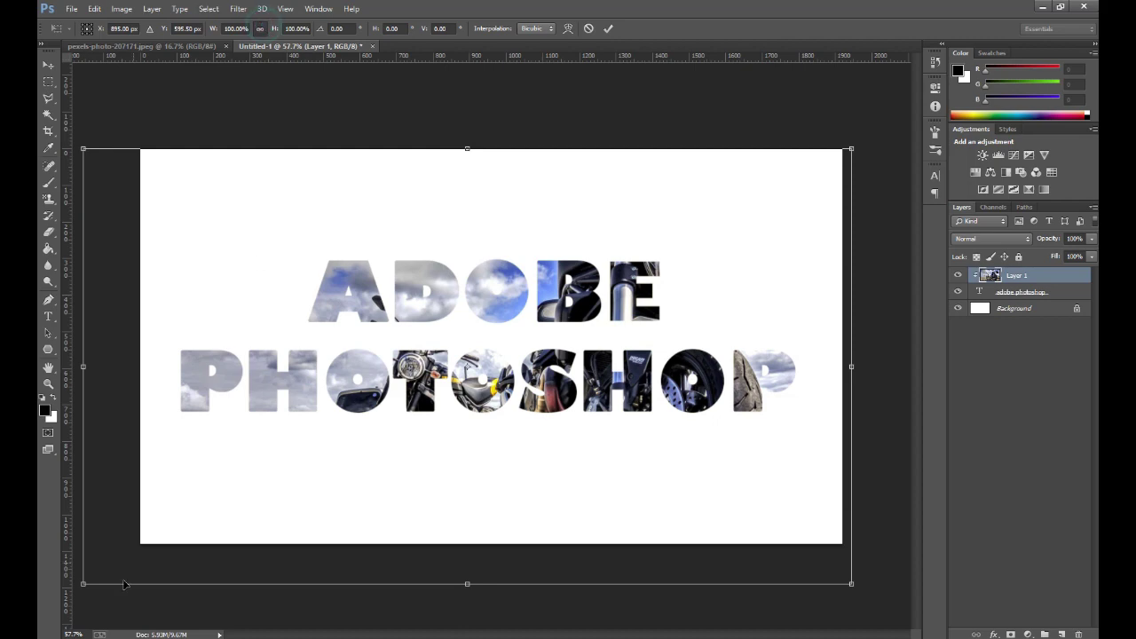
{"action": "left_click_drag", "start_coordinate": [80, 586], "coordinate": [161, 521]}
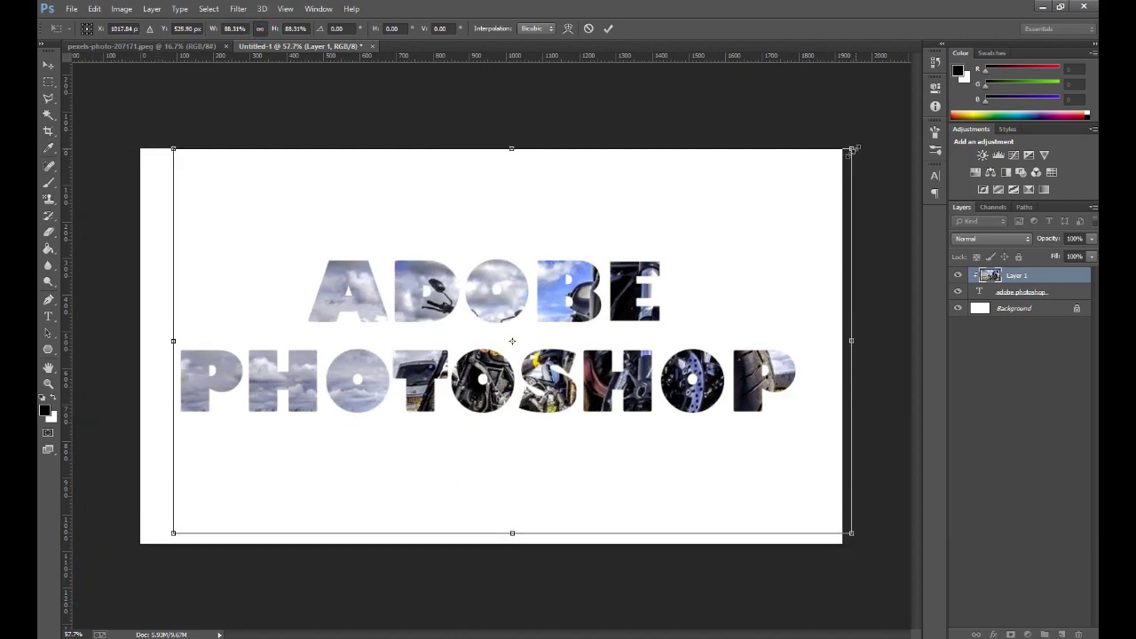
{"action": "left_click_drag", "start_coordinate": [851, 148], "coordinate": [797, 179]}
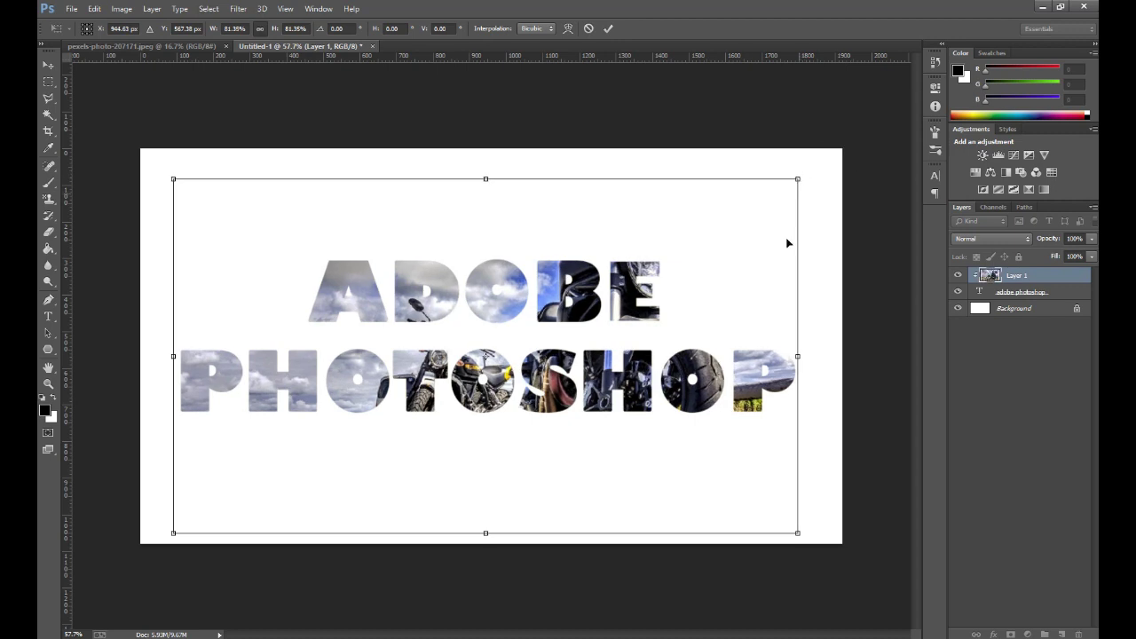
{"action": "key", "text": "Return"}
{"action": "mouse_move", "coordinate": [657, 322]}
{"action": "left_mouse_down"}
{"action": "mouse_move", "coordinate": [658, 356]}
{"action": "mouse_move", "coordinate": [658, 270]}
{"action": "left_mouse_up"}
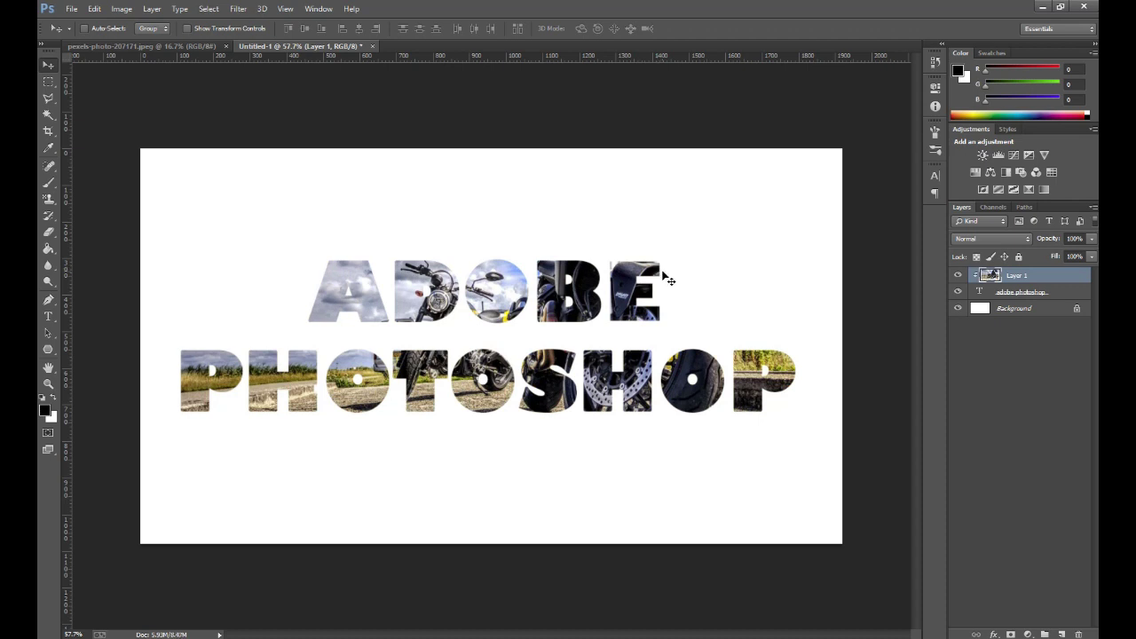
Paint-bucket fill the Background layer with a grey foreground colour (RGB 110,110,110)
{"action": "left_click", "coordinate": [1033, 311]}
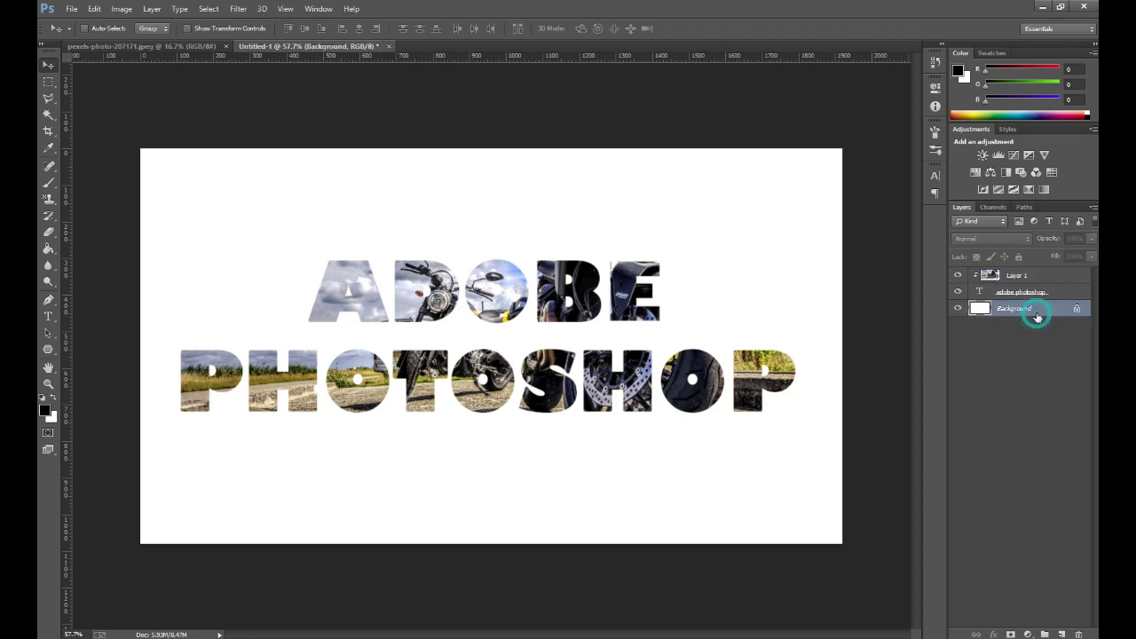
{"action": "left_click", "coordinate": [48, 248]}
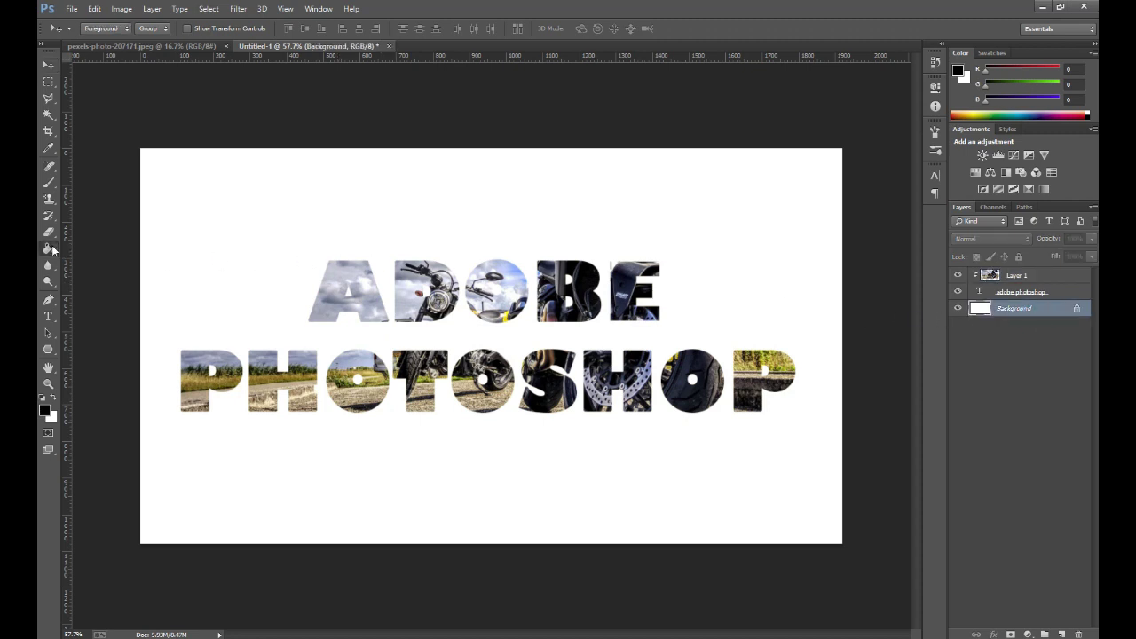
{"action": "left_click", "coordinate": [44, 411]}
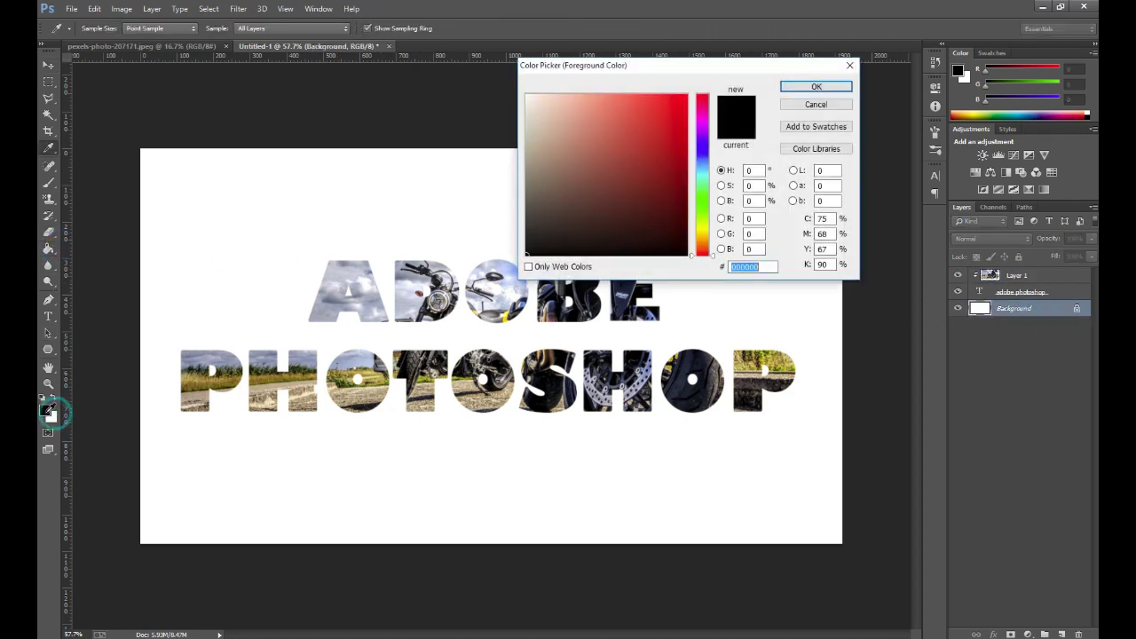
{"action": "left_click_drag", "start_coordinate": [534, 186], "coordinate": [526, 186]}
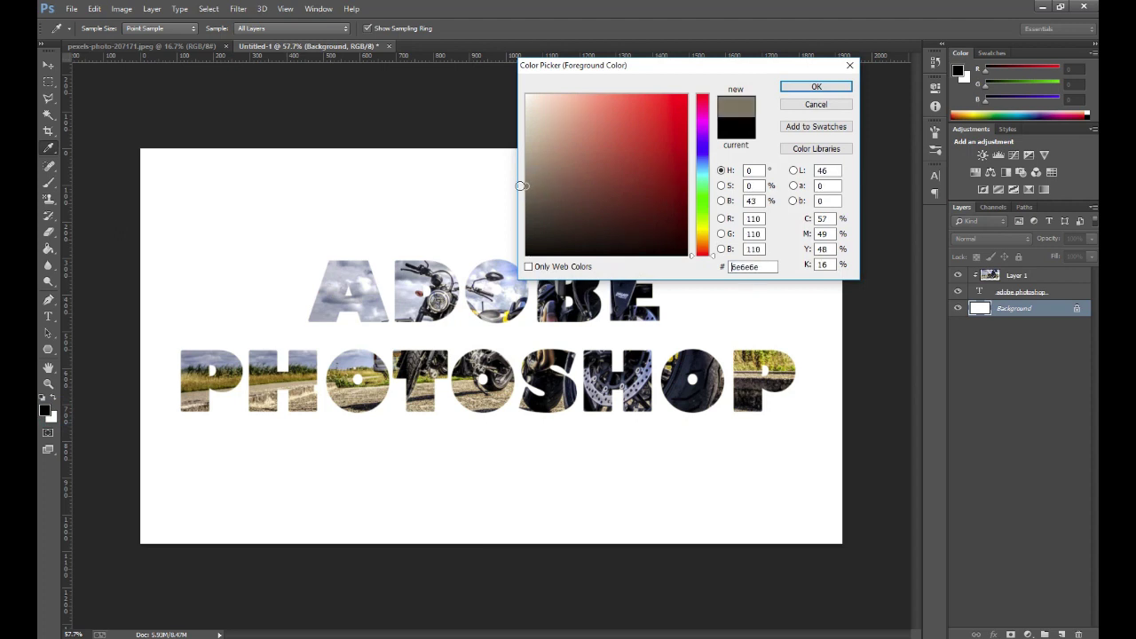
{"action": "left_click", "coordinate": [816, 86]}
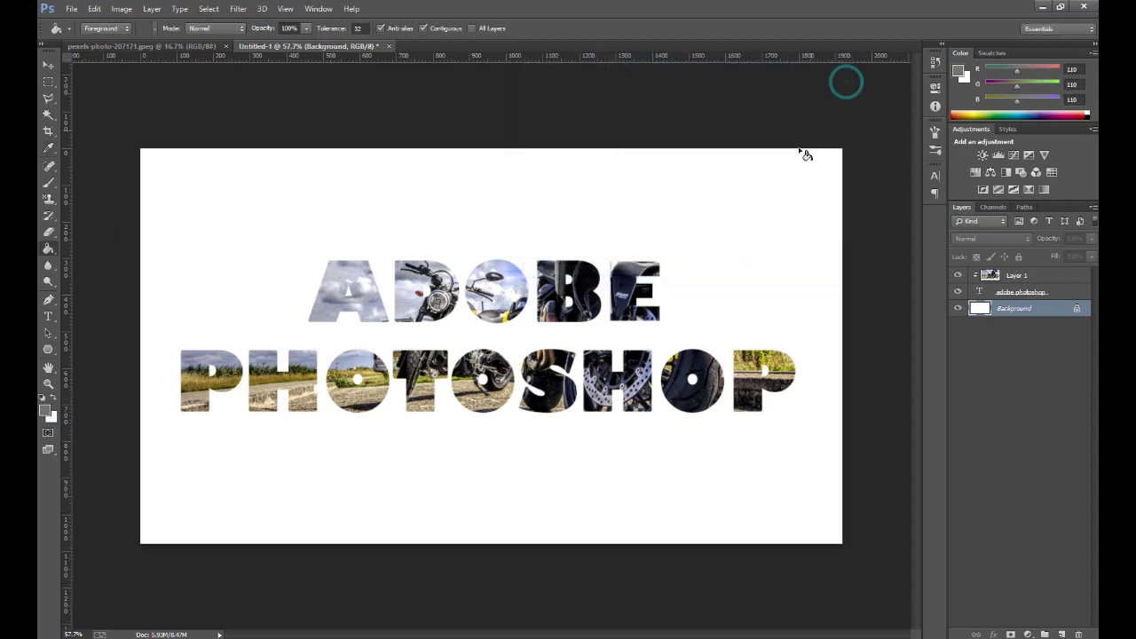
{"action": "left_click", "coordinate": [751, 239]}
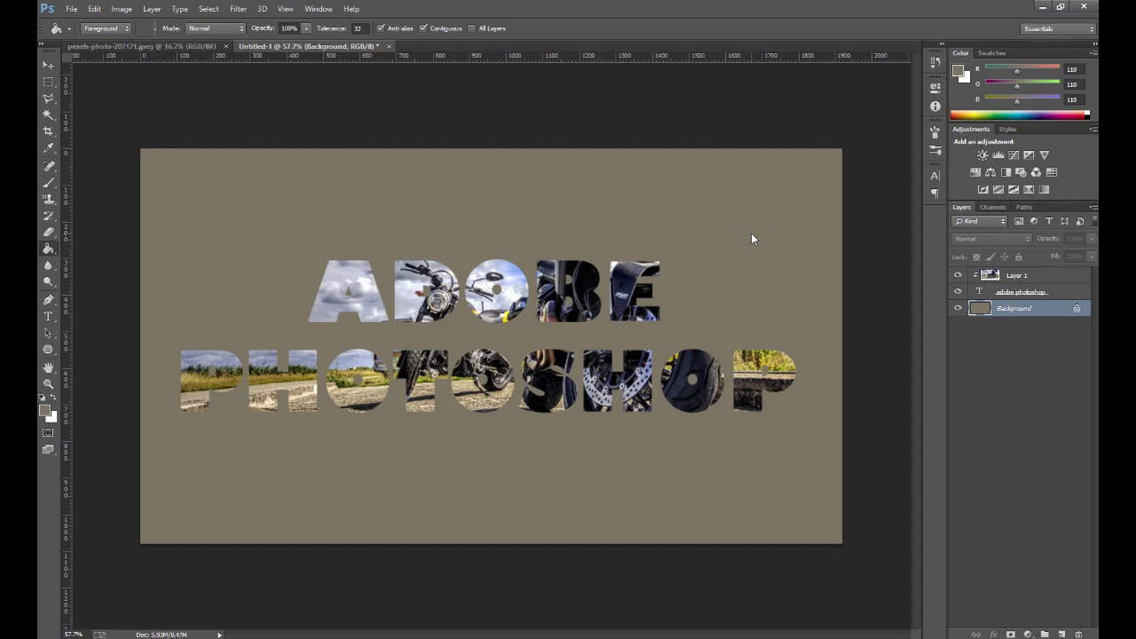
Add a Drop Shadow to the text layer, offset down-right by 16 px
{"action": "left_click", "coordinate": [1067, 294]}
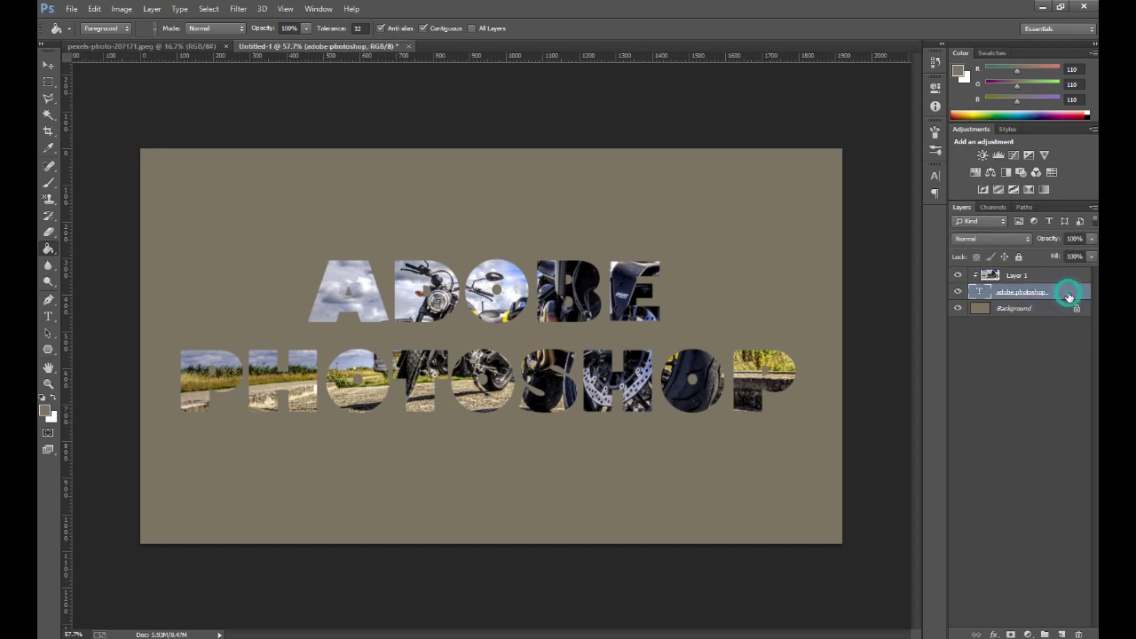
{"action": "double_click", "coordinate": [1068, 294]}
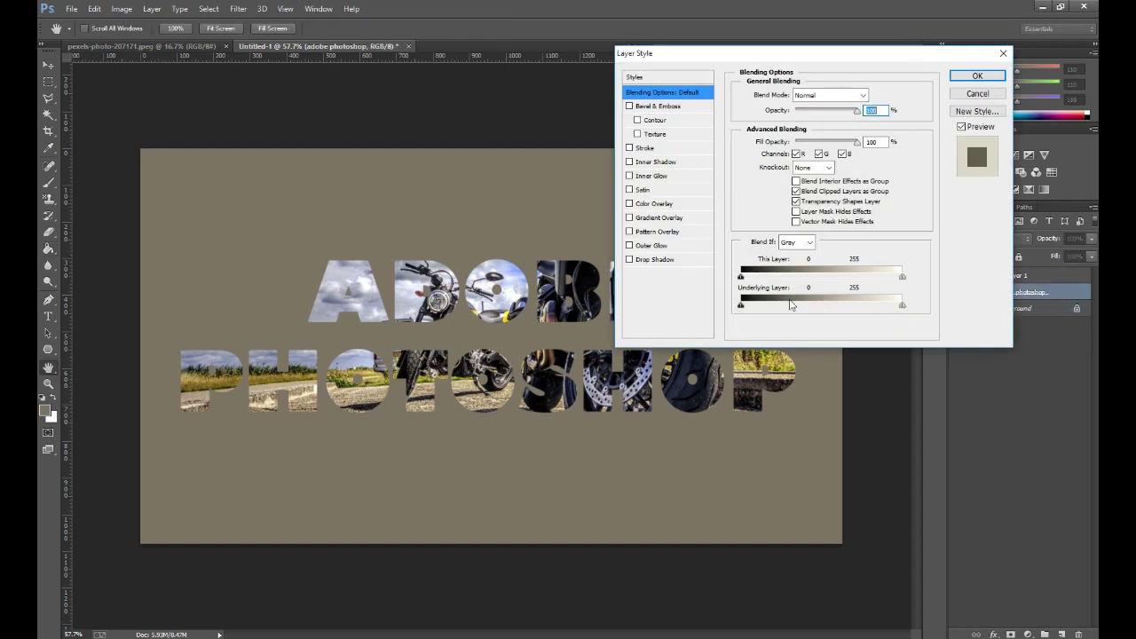
{"action": "left_click", "coordinate": [654, 259]}
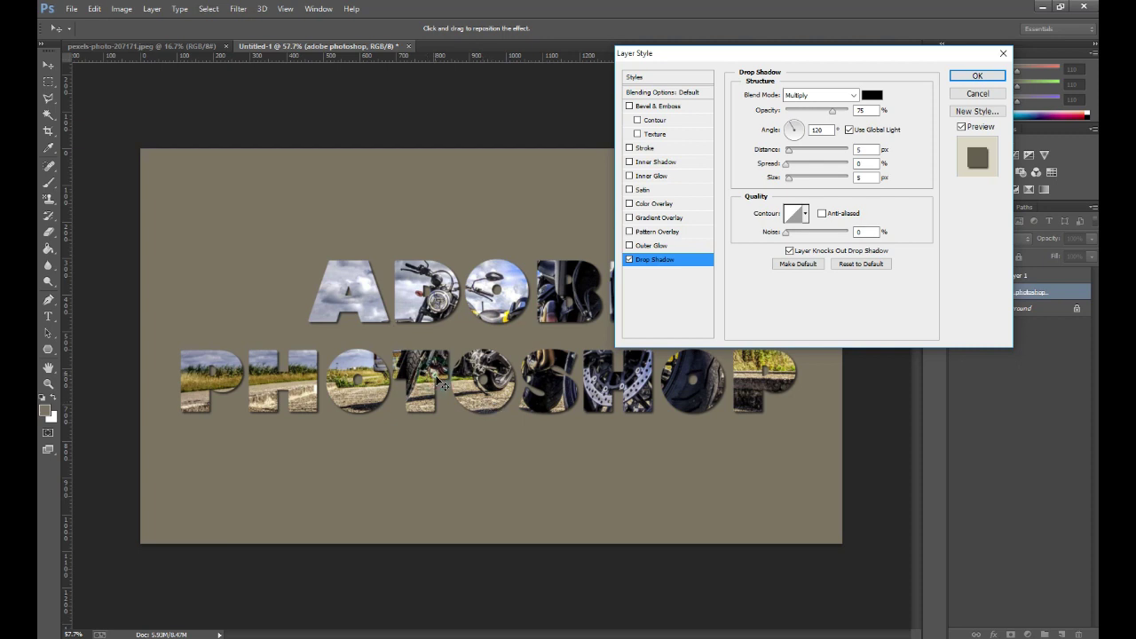
{"action": "mouse_move", "coordinate": [441, 386]}
{"action": "left_mouse_down"}
{"action": "mouse_move", "coordinate": [424, 409]}
{"action": "mouse_move", "coordinate": [436, 378]}
{"action": "left_mouse_up"}
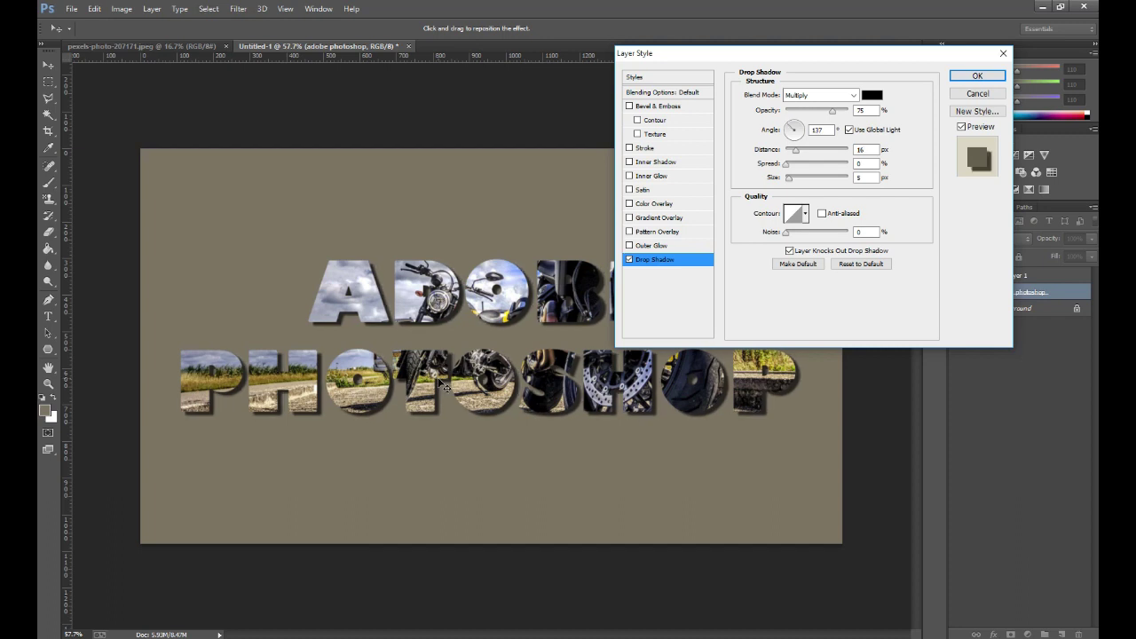
Set the shadow size to 16 px and raise its opacity slightly
{"action": "left_click", "coordinate": [791, 182]}
{"action": "left_click_drag", "start_coordinate": [791, 179], "coordinate": [797, 184]}
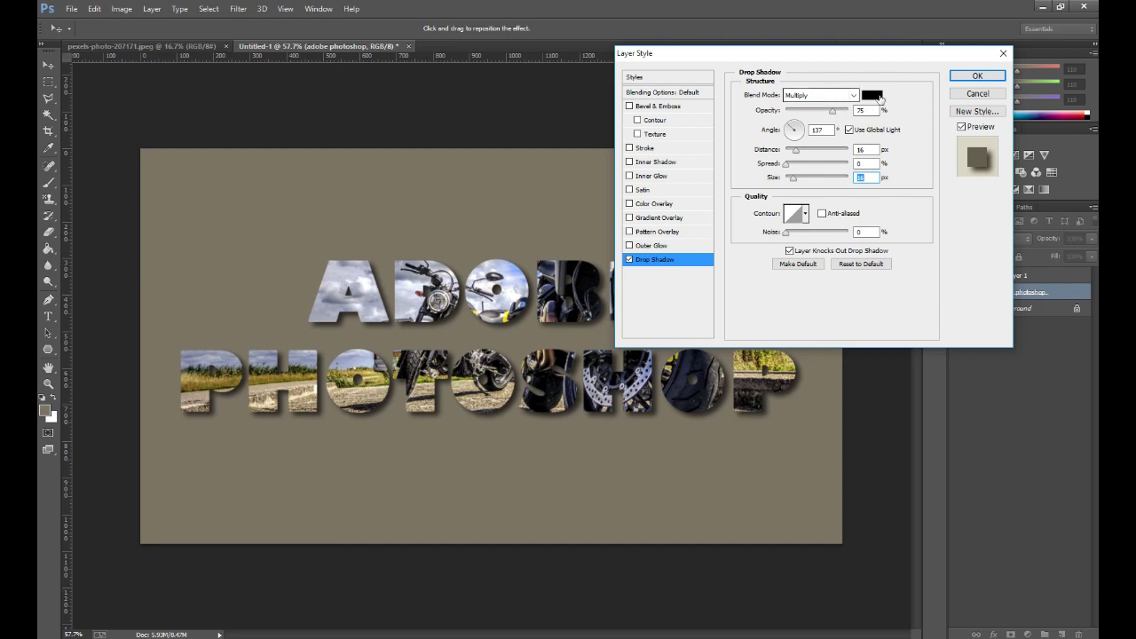
{"action": "left_click_drag", "start_coordinate": [833, 110], "coordinate": [862, 112]}
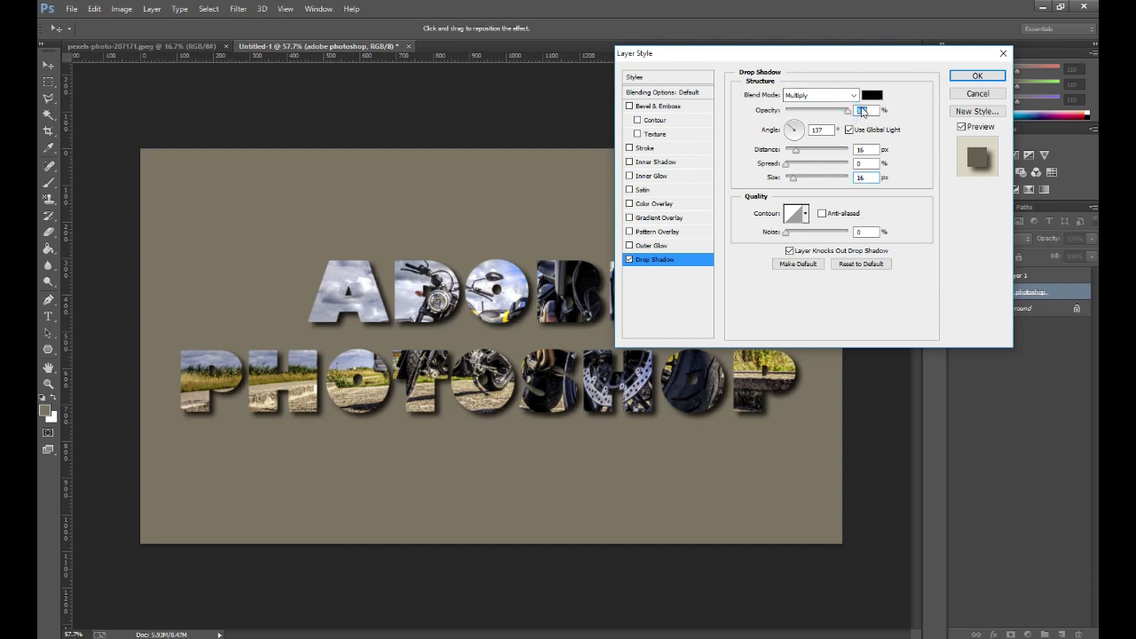
Leave Bevel & Emboss off, set drop shadow opacity to 77%, and apply the style
{"action": "left_click", "coordinate": [654, 119]}
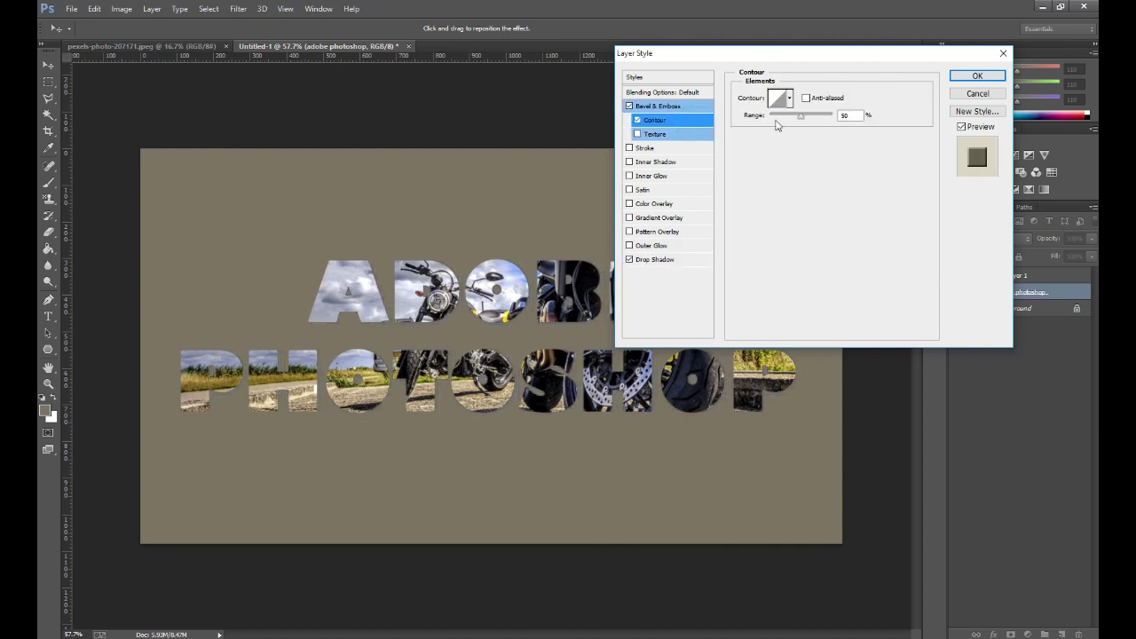
{"action": "left_click", "coordinate": [629, 106]}
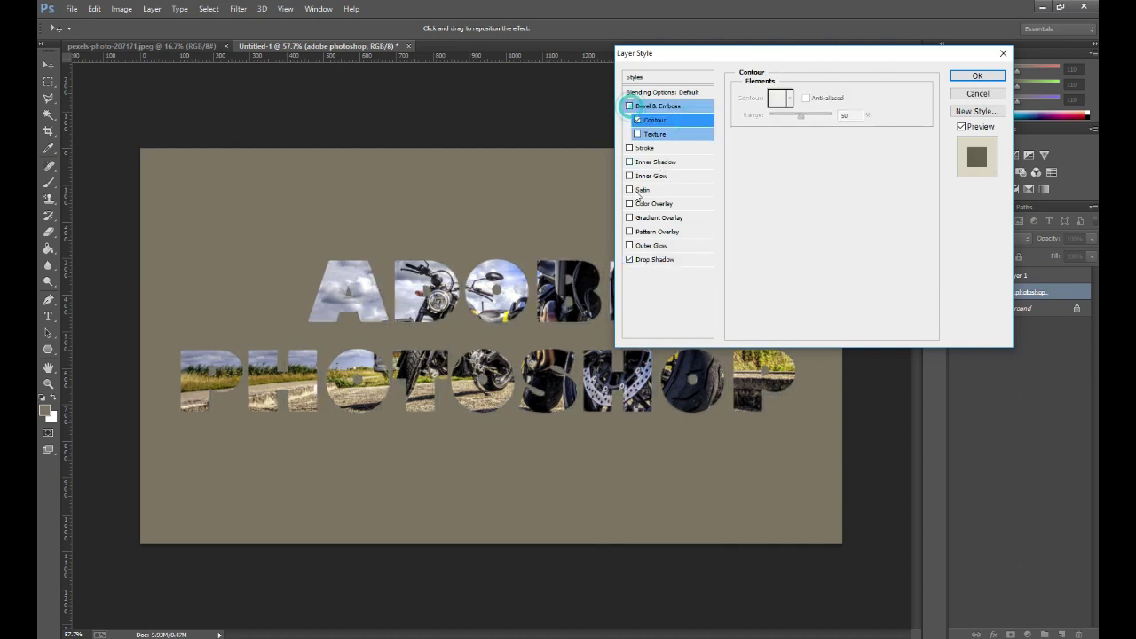
{"action": "left_click", "coordinate": [656, 260]}
{"action": "left_click_drag", "start_coordinate": [825, 110], "coordinate": [834, 114]}
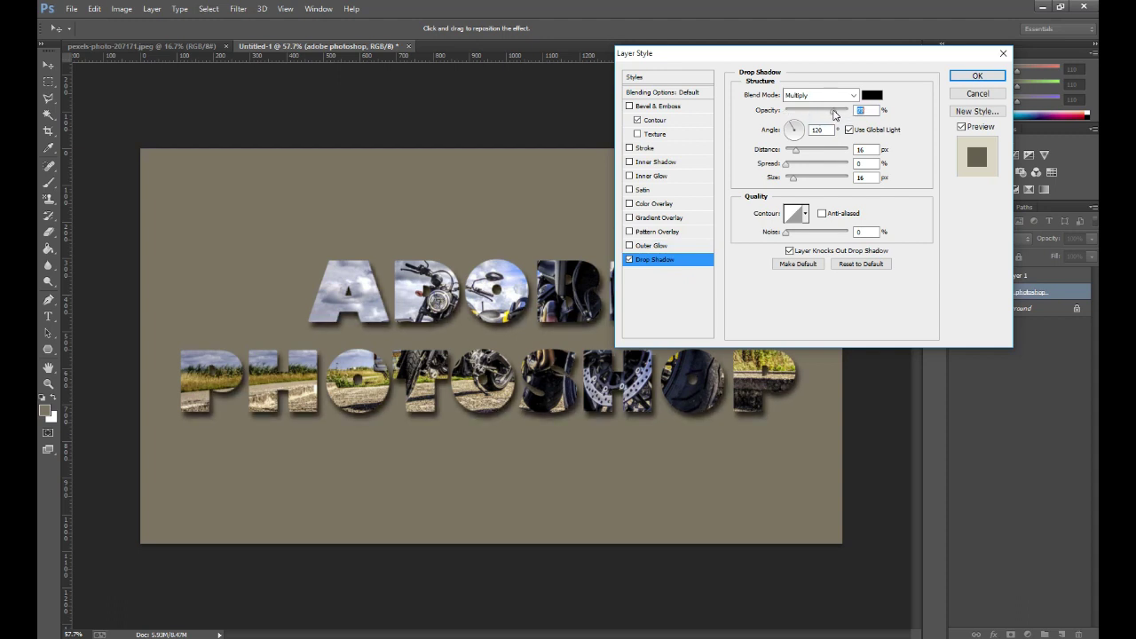
{"action": "left_click", "coordinate": [970, 78]}
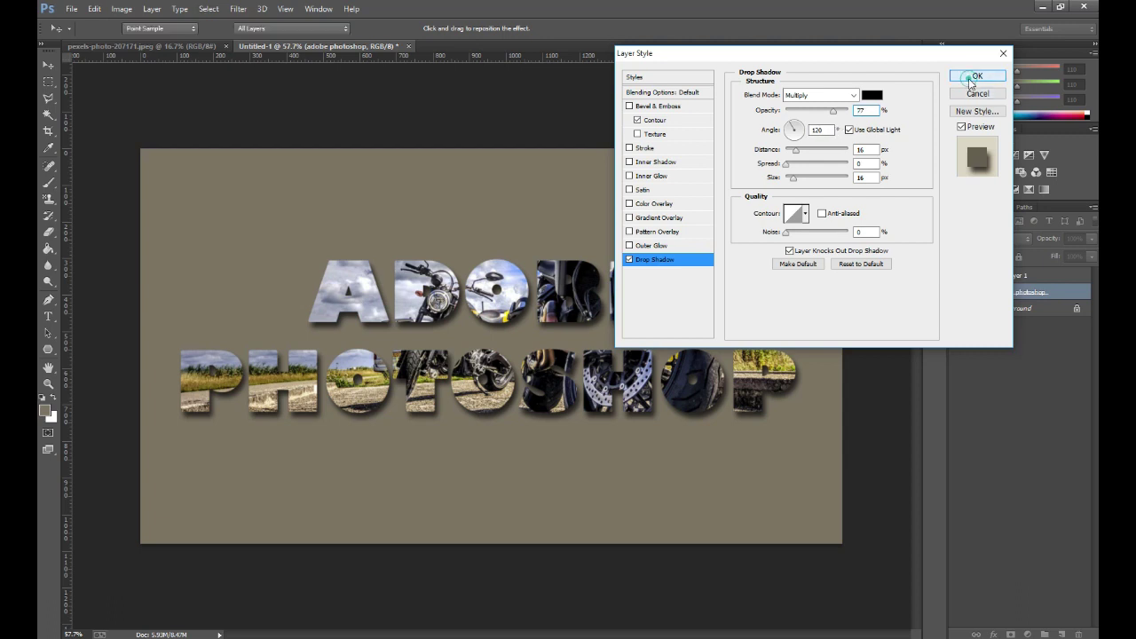